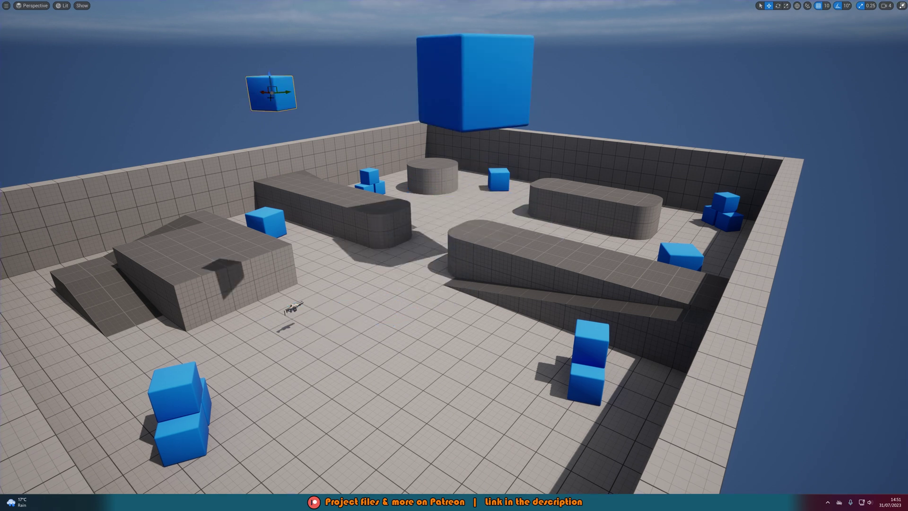
Move the small floating blue cube and simulate the level to preview the cubes falling.
{"action": "left_click", "coordinate": [276, 94]}
{"action": "left_click_drag", "start_coordinate": [276, 94], "coordinate": [330, 115]}
{"action": "key", "text": "alt+s"}
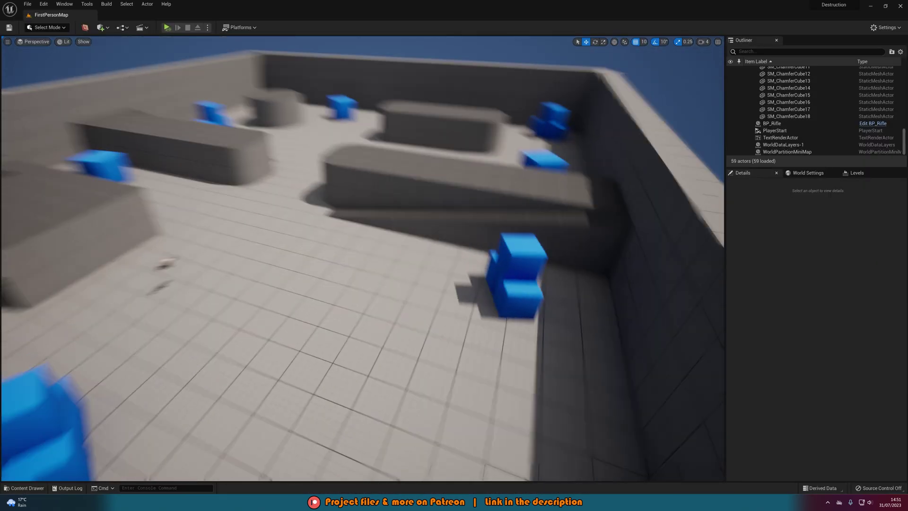
Duplicate a blue cube from the stack near the wall and place the copy on the open floor in the middle.
{"action": "mouse_move", "coordinate": [363, 259]}
{"action": "right_mouse_down"}
{"action": "mouse_move", "coordinate": [421, 246]}
{"action": "mouse_move", "coordinate": [357, 251]}
{"action": "right_mouse_up"}
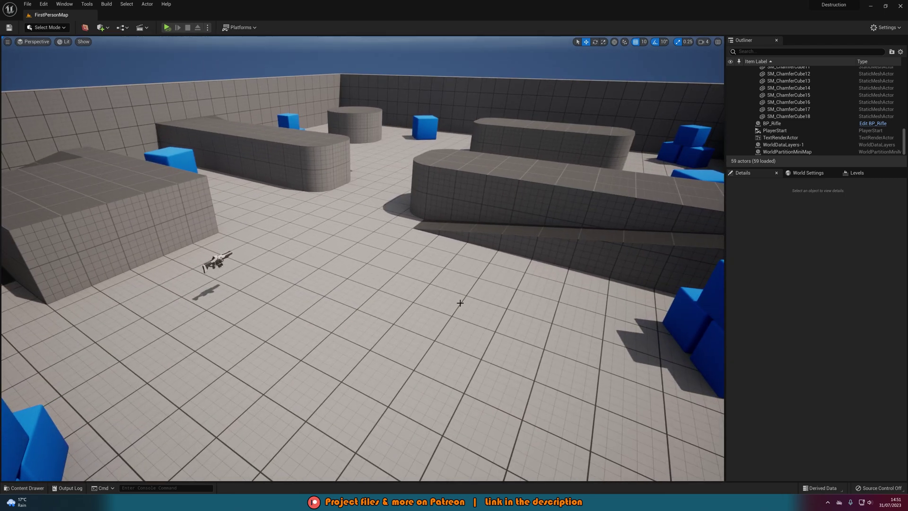
{"action": "right_click_drag", "start_coordinate": [460, 303], "coordinate": [506, 303]}
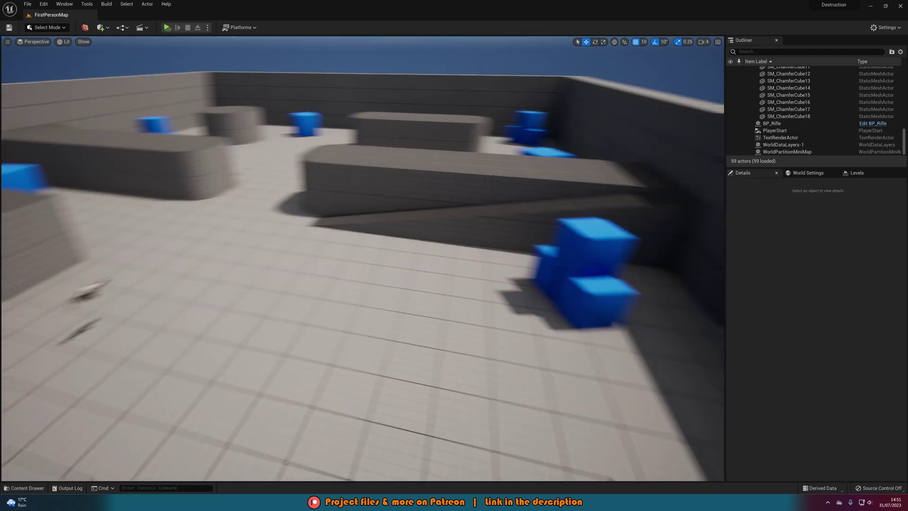
{"action": "left_click", "coordinate": [542, 271]}
{"action": "left_click_drag", "start_coordinate": [538, 269], "coordinate": [221, 236], "text": "alt"}
{"action": "key", "text": "Escape"}
{"action": "right_click_drag", "start_coordinate": [369, 276], "coordinate": [310, 255]}
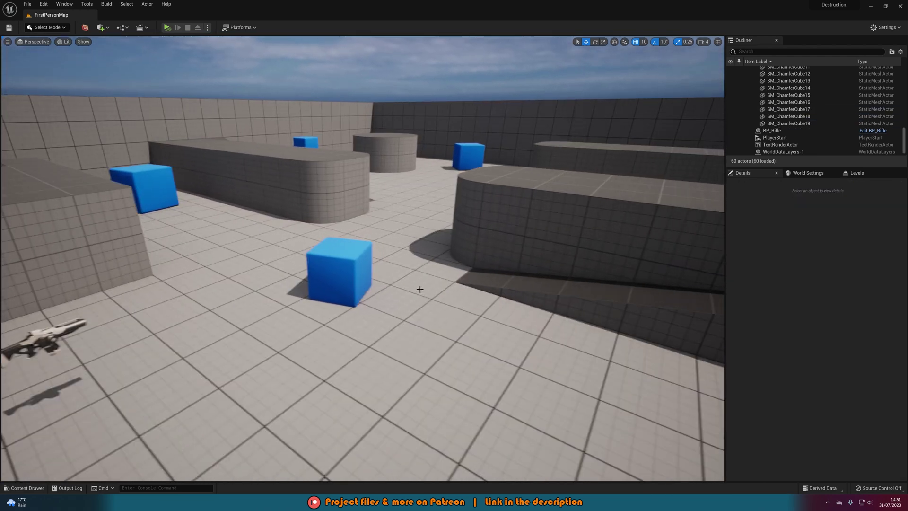
Select the duplicated cube and, in Fracture mode, create a geometry collection from it in the Content folder under the proposed name.
{"action": "left_click", "coordinate": [325, 269]}
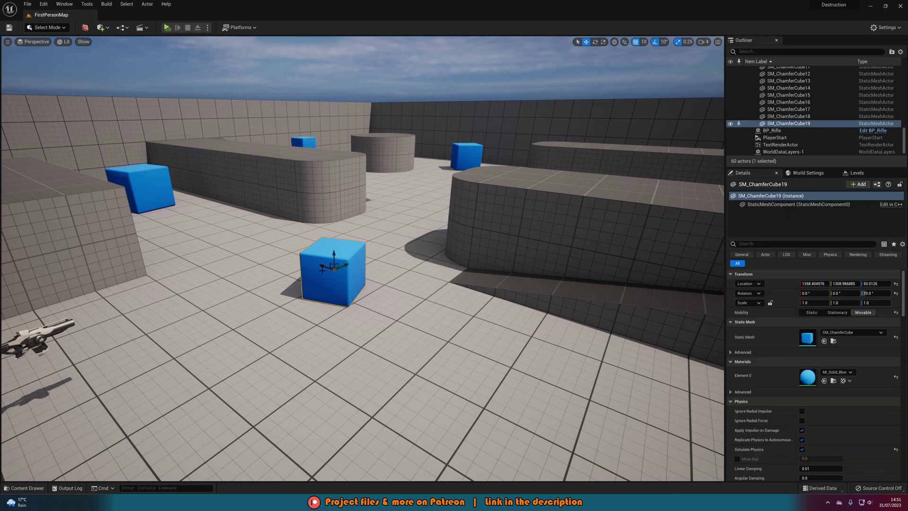
{"action": "right_click_drag", "start_coordinate": [342, 268], "coordinate": [326, 268]}
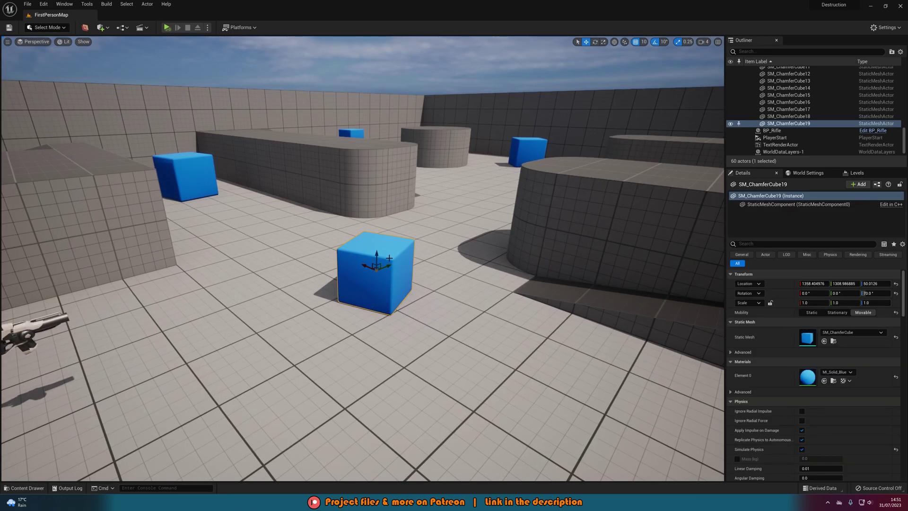
{"action": "key", "text": "w"}
{"action": "right_click_drag", "start_coordinate": [390, 258], "coordinate": [403, 262]}
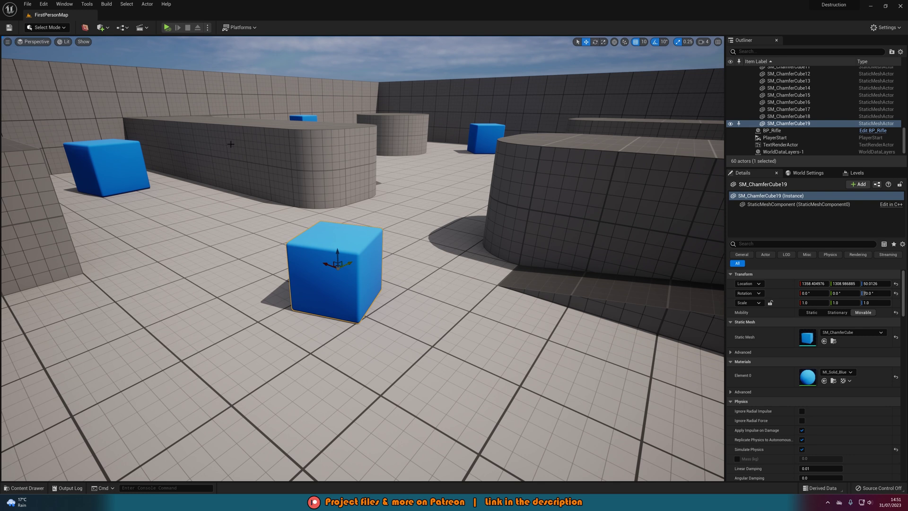
{"action": "left_click", "coordinate": [50, 27]}
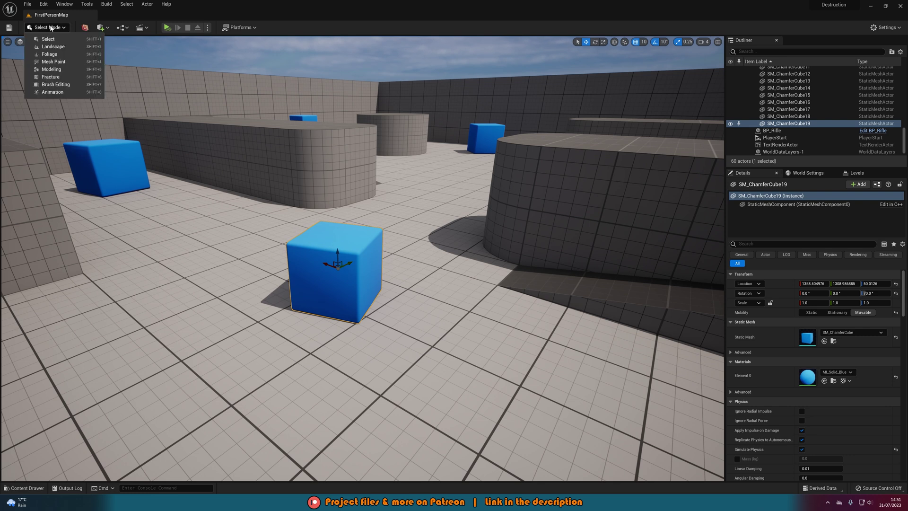
{"action": "left_click", "coordinate": [79, 78]}
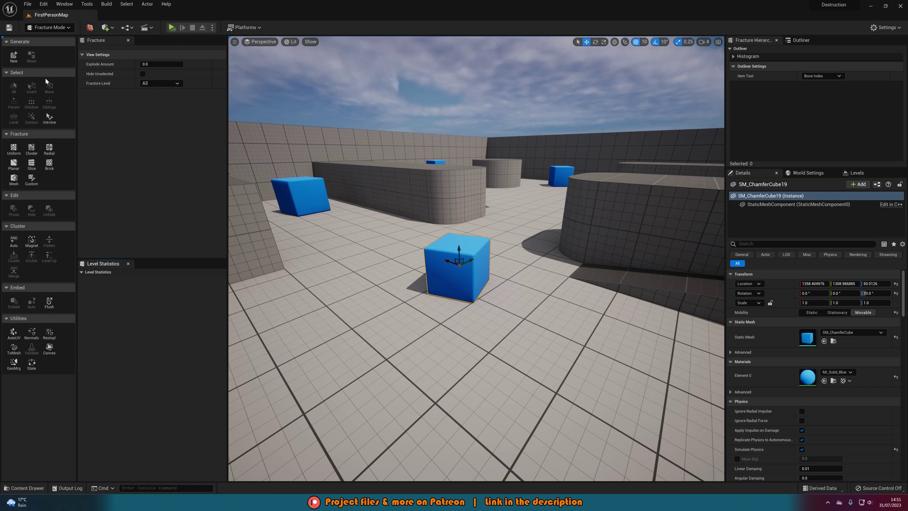
{"action": "left_click", "coordinate": [14, 55]}
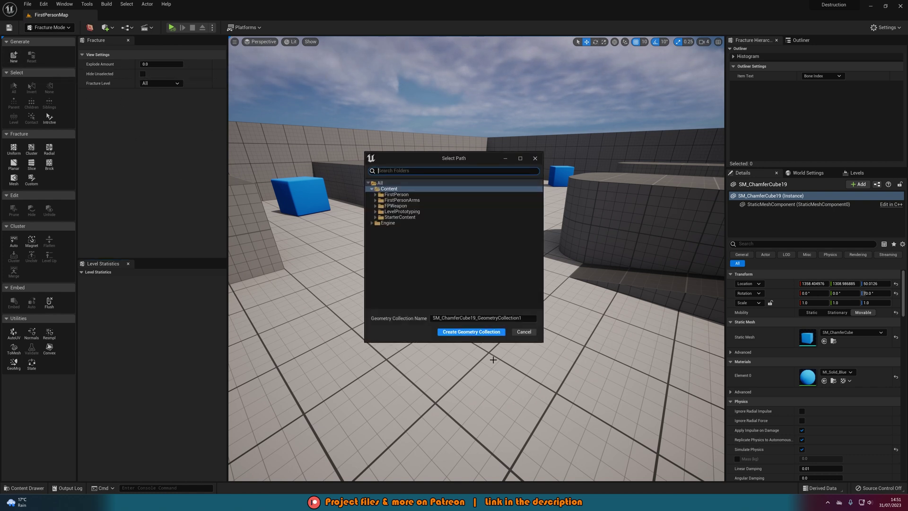
{"action": "left_click", "coordinate": [462, 333]}
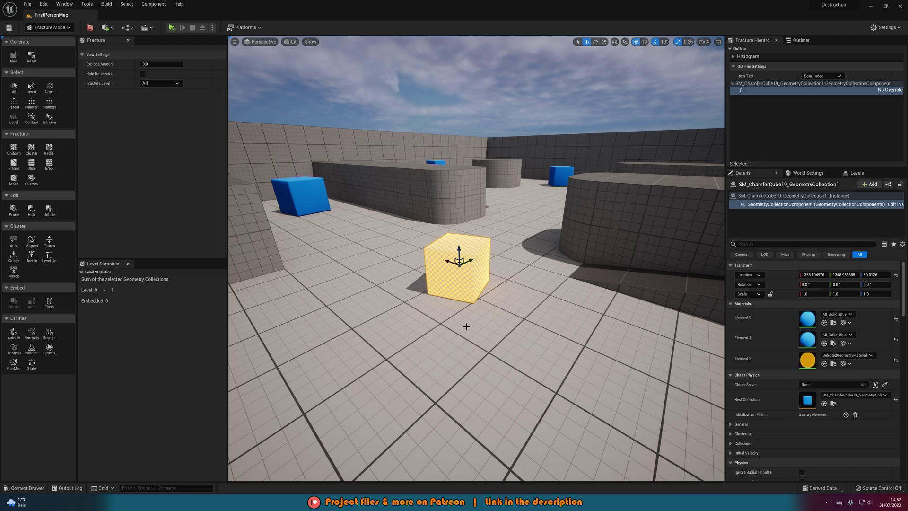
Compare the Uniform, Radial and Cluster fracture patterns on the cube, choose Uniform and review its settings.
{"action": "key", "text": "f"}
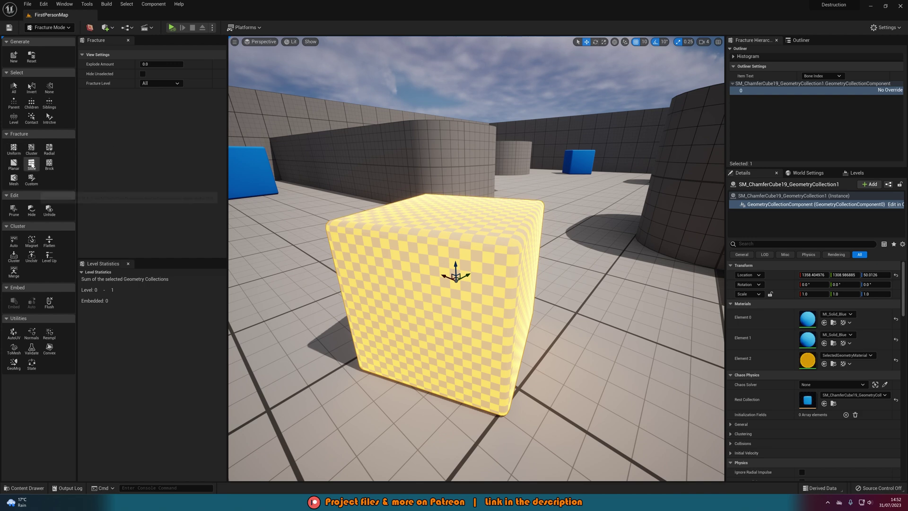
{"action": "left_click", "coordinate": [14, 149]}
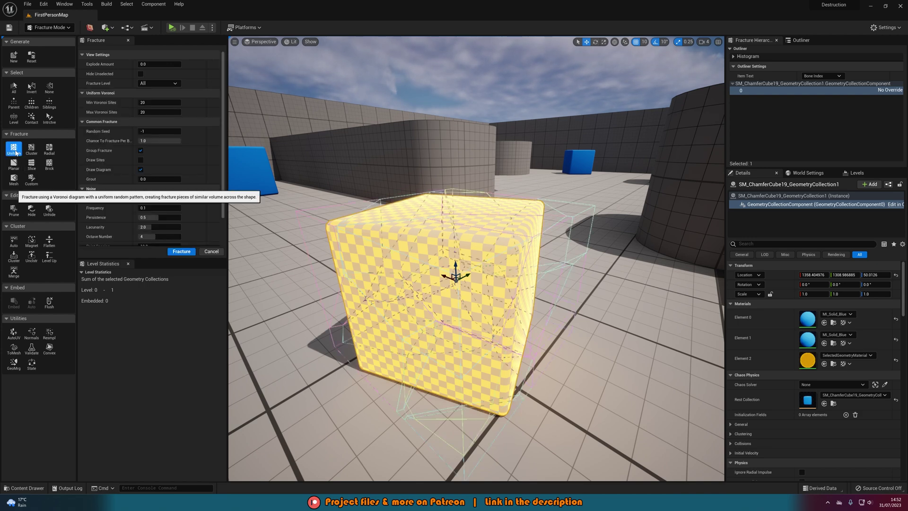
{"action": "left_click", "coordinate": [49, 149]}
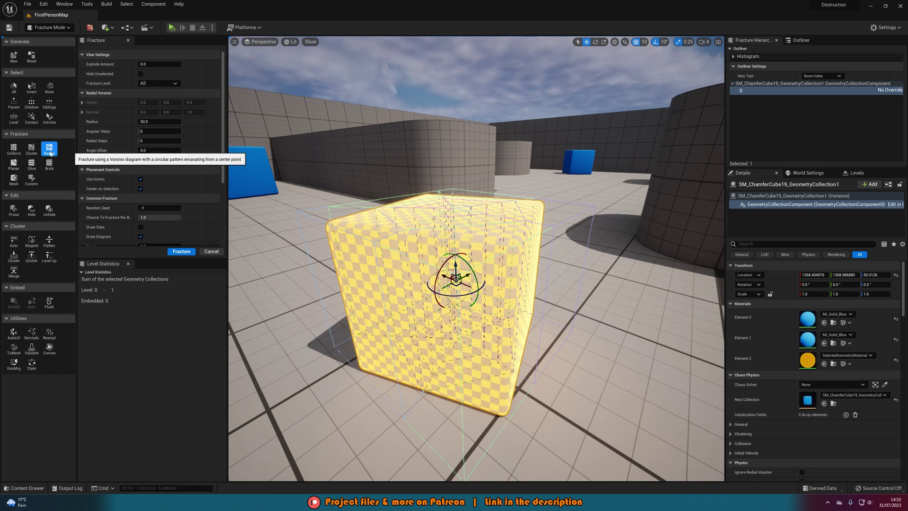
{"action": "left_click", "coordinate": [32, 150]}
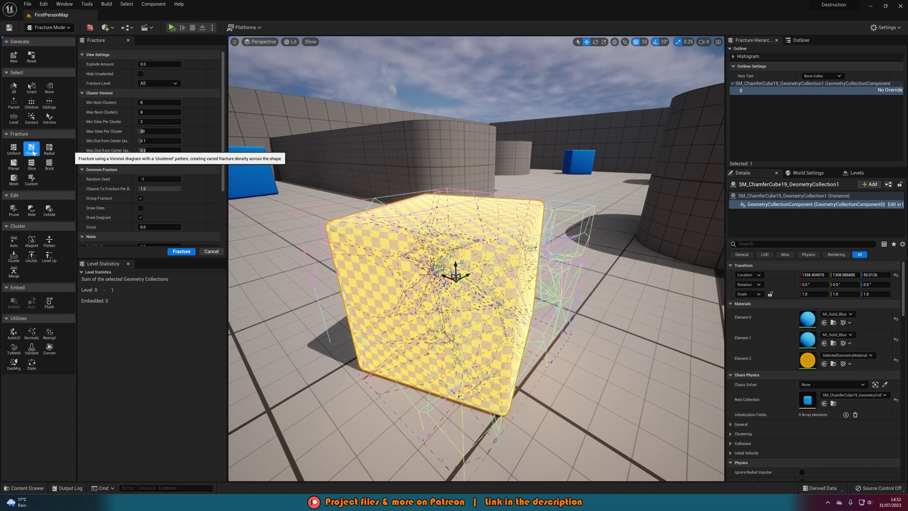
{"action": "left_click", "coordinate": [14, 149]}
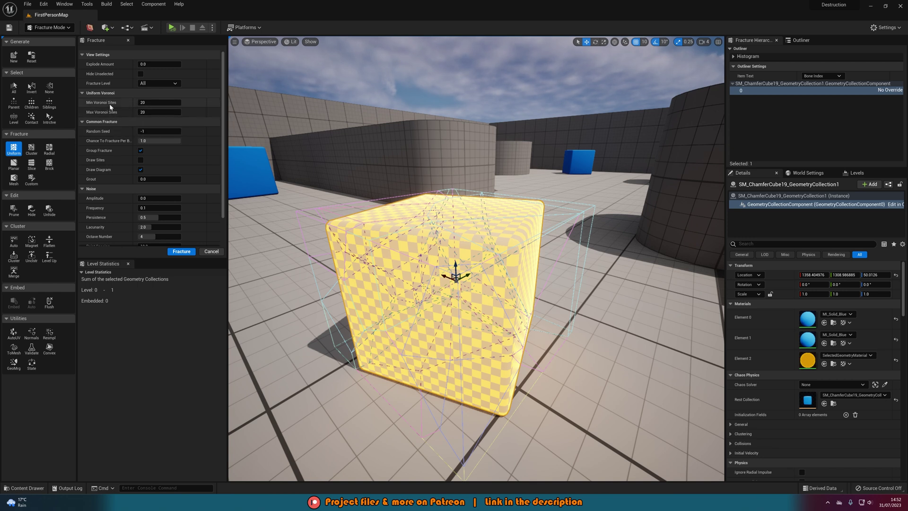
{"action": "scroll", "coordinate": [118, 133], "scroll_direction": "down", "scroll_amount": 2}
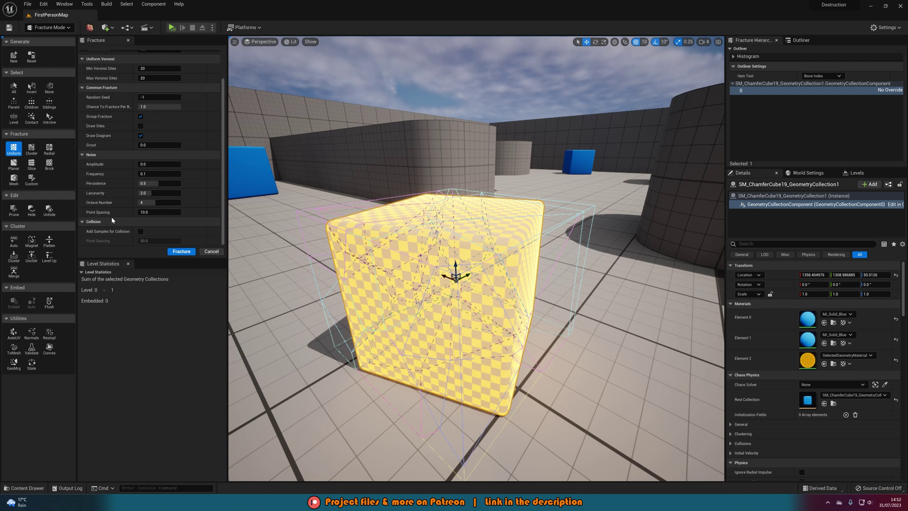
{"action": "scroll", "coordinate": [131, 211], "scroll_direction": "up", "scroll_amount": 2}
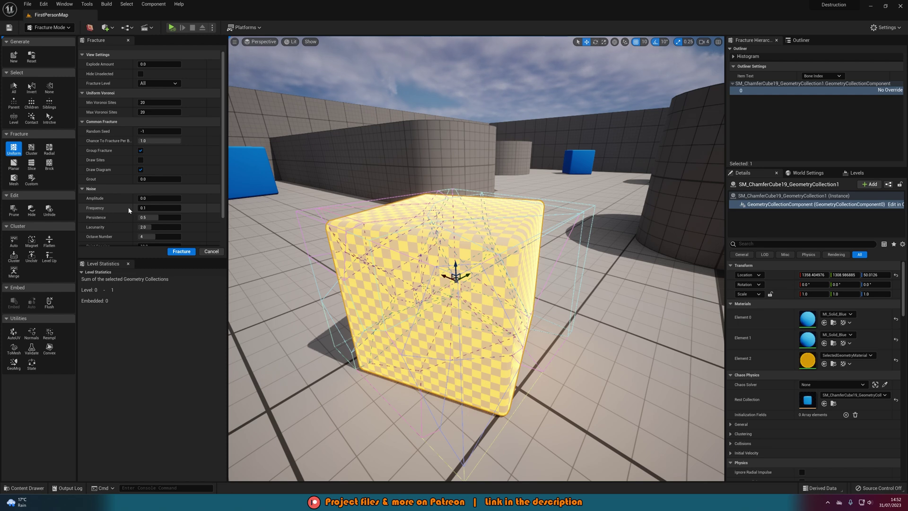
Fracture the cube three times in succession with the Uniform pattern, using 20 minimum and 20 maximum Voronoi sites.
{"action": "left_click", "coordinate": [180, 252]}
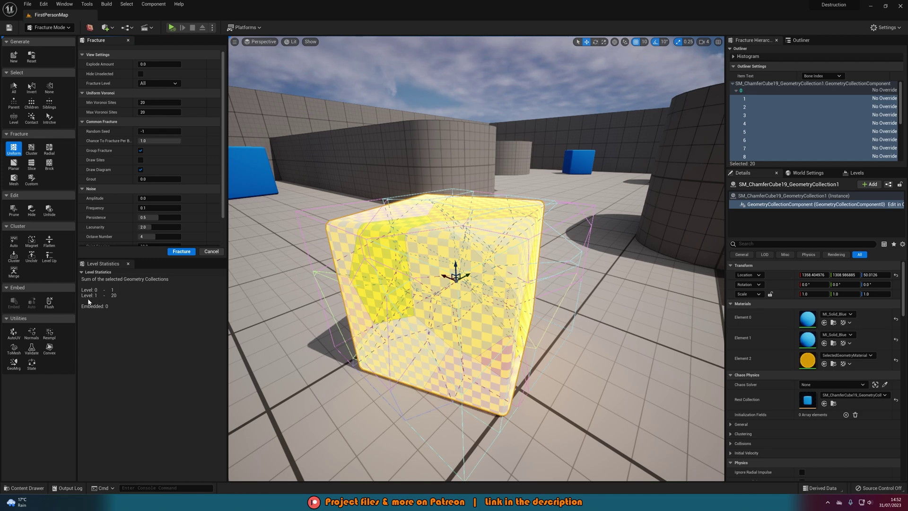
{"action": "left_click", "coordinate": [181, 251]}
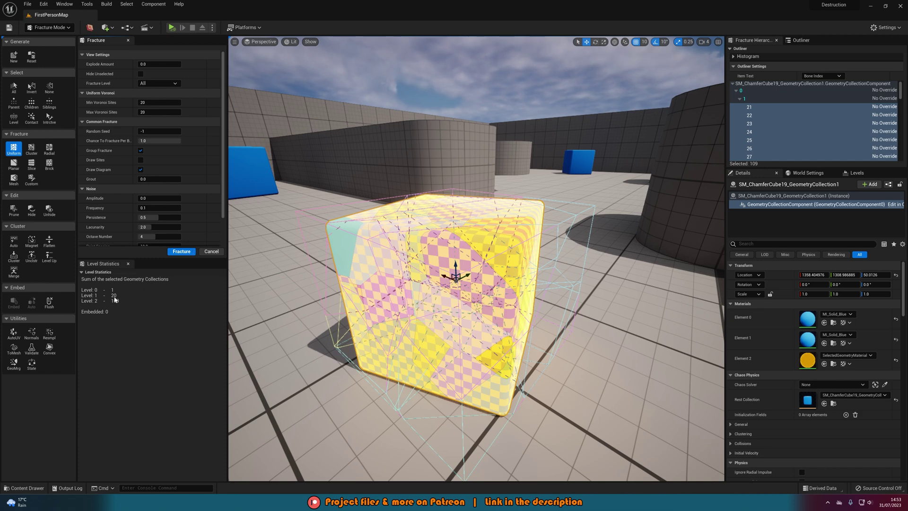
{"action": "left_click", "coordinate": [181, 251]}
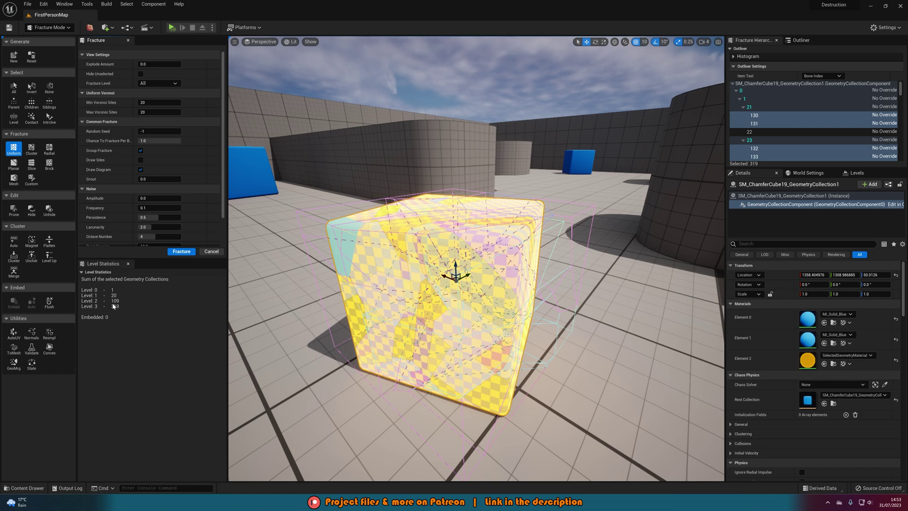
{"action": "left_click", "coordinate": [31, 148]}
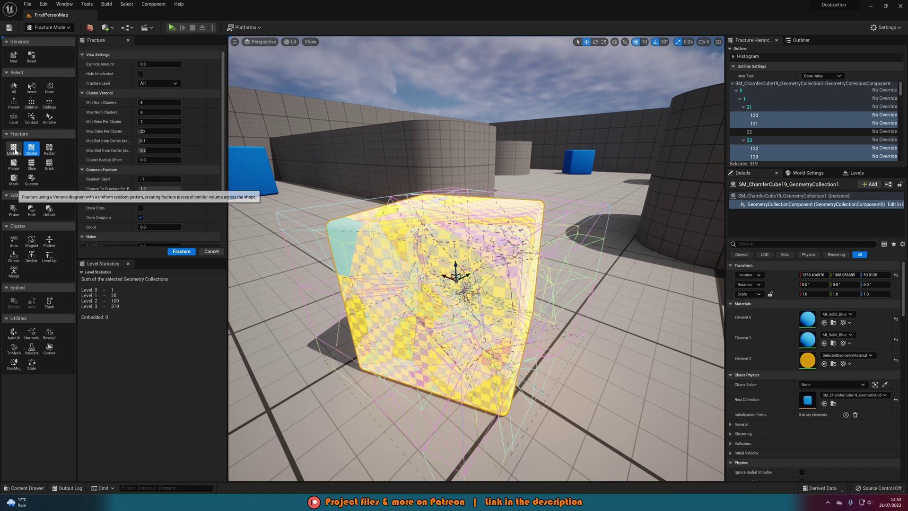
{"action": "left_click", "coordinate": [14, 150]}
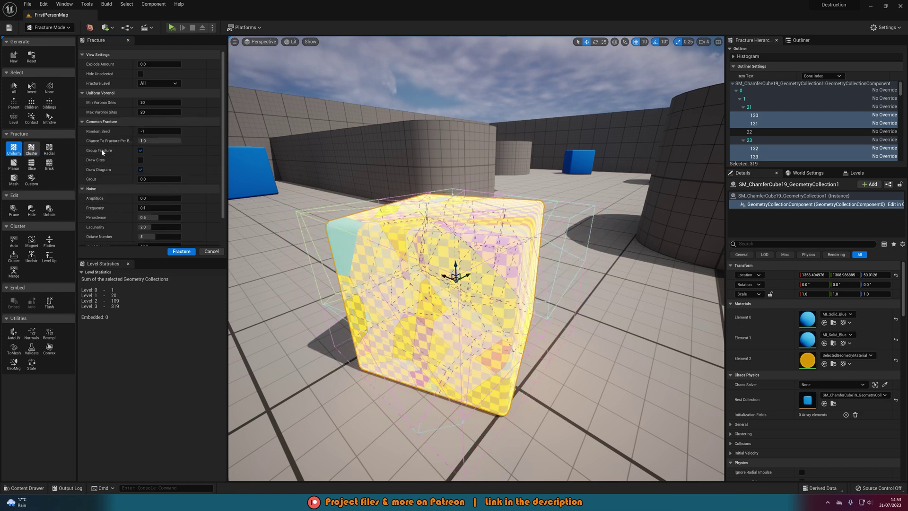
Return to Select mode and turn off Show Bone Colors on the fractured cube.
{"action": "left_click", "coordinate": [67, 27]}
{"action": "left_click", "coordinate": [47, 41]}
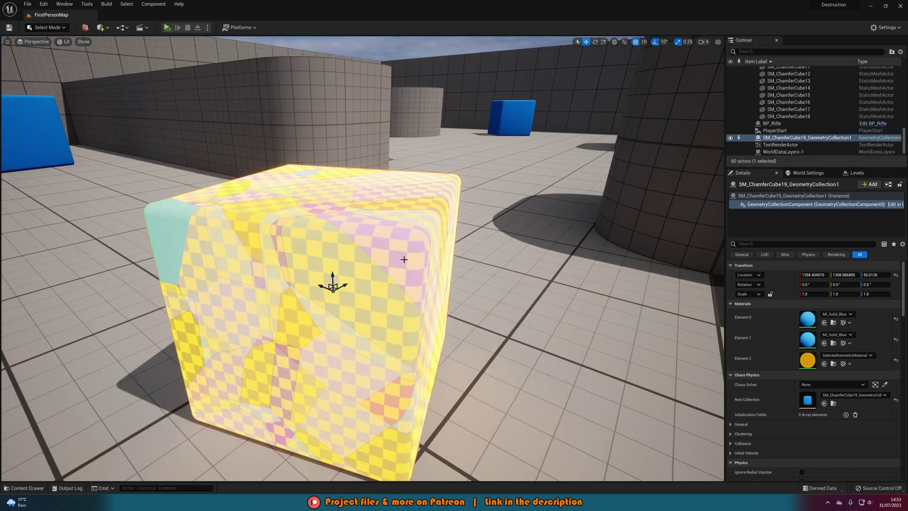
{"action": "mouse_move", "coordinate": [404, 259]}
{"action": "right_mouse_down"}
{"action": "mouse_move", "coordinate": [358, 229]}
{"action": "mouse_move", "coordinate": [357, 215]}
{"action": "mouse_move", "coordinate": [408, 245]}
{"action": "right_mouse_up"}
{"action": "key", "text": "Escape"}
{"action": "right_click_drag", "start_coordinate": [389, 285], "coordinate": [390, 287]}
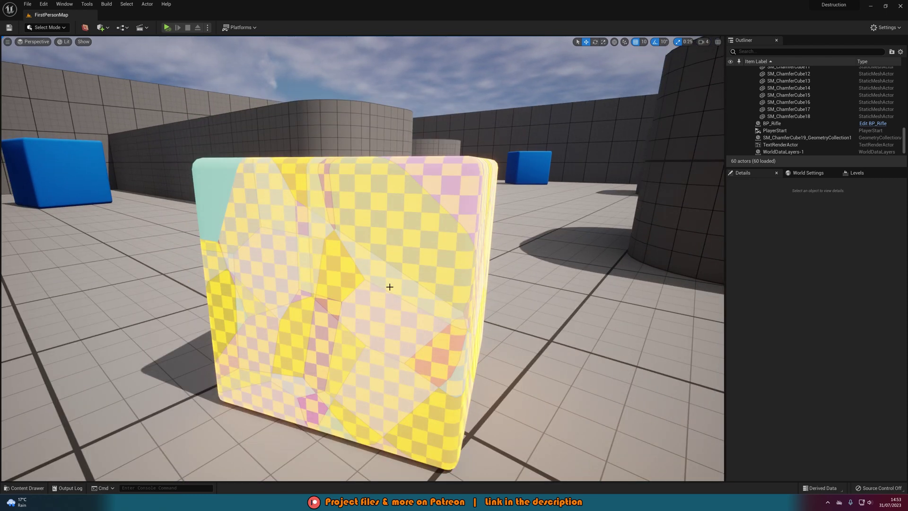
{"action": "left_click", "coordinate": [390, 287]}
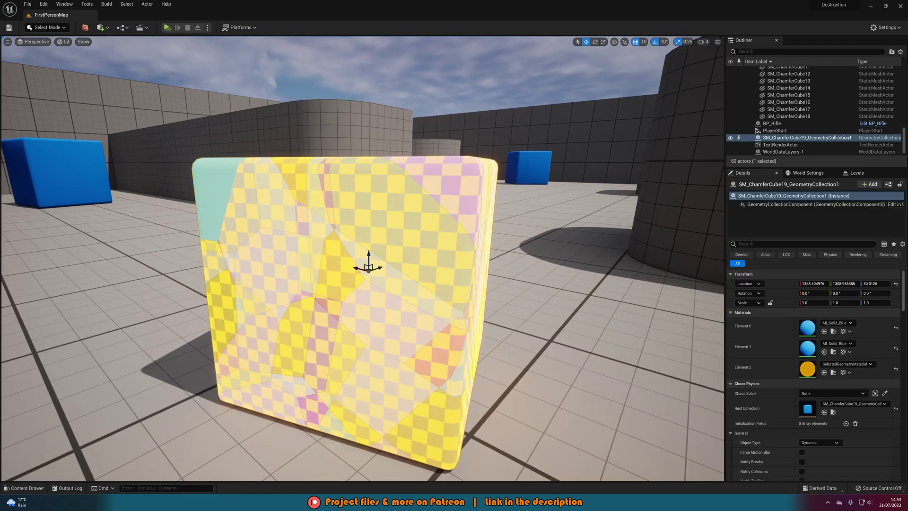
{"action": "type", "text": "bone"}
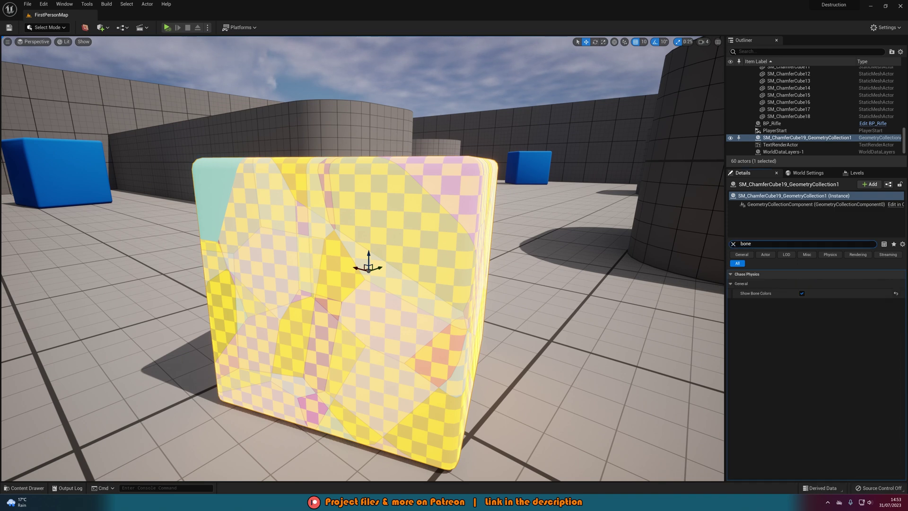
{"action": "left_click", "coordinate": [803, 293]}
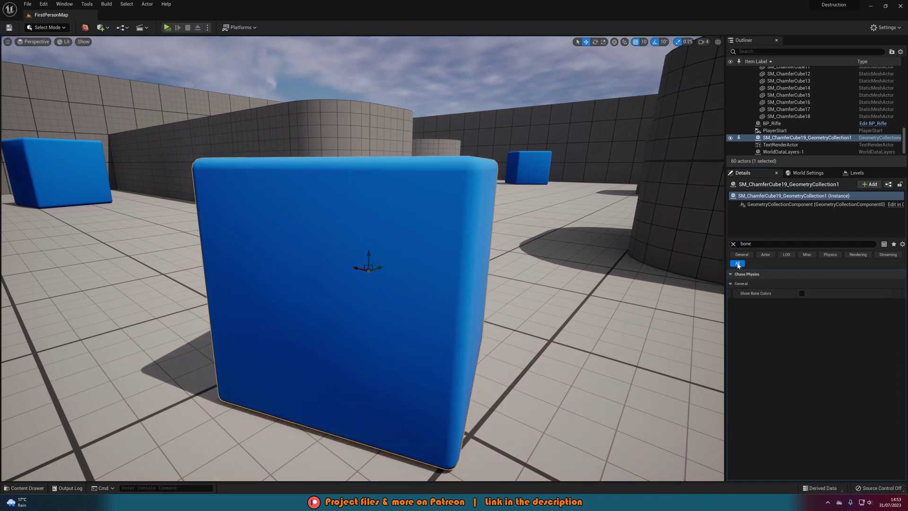
{"action": "left_click", "coordinate": [734, 244]}
Raise the fractured cube straight up above the floor to a Z location of about 500.
{"action": "key", "text": "s"}
{"action": "mouse_move", "coordinate": [446, 248]}
{"action": "right_mouse_down"}
{"action": "mouse_move", "coordinate": [436, 256]}
{"action": "mouse_move", "coordinate": [456, 249]}
{"action": "mouse_move", "coordinate": [450, 255]}
{"action": "right_mouse_up"}
{"action": "key", "text": "Escape"}
{"action": "key", "text": "e"}
{"action": "key", "text": "q"}
{"action": "key", "text": "q"}
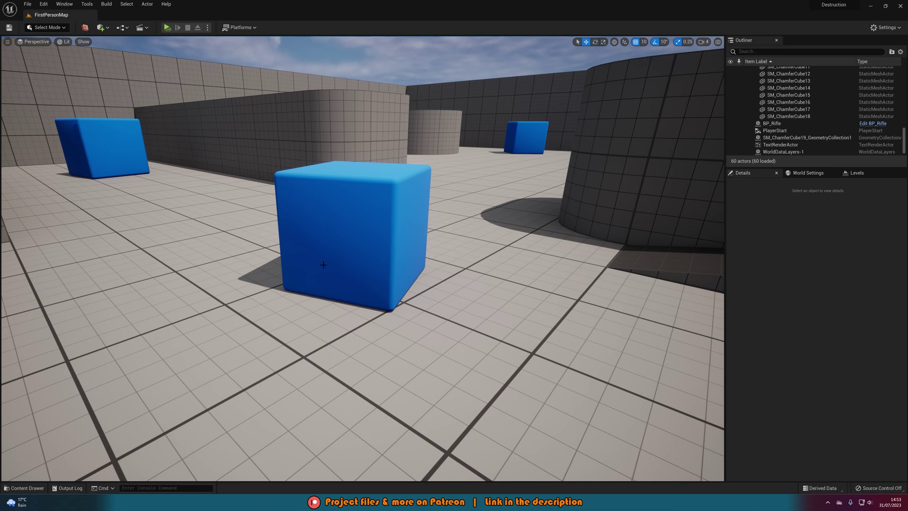
{"action": "right_click_drag", "start_coordinate": [420, 247], "coordinate": [373, 255]}
{"action": "key", "text": "e"}
{"action": "key", "text": "s"}
{"action": "key", "text": "s"}
{"action": "left_click", "coordinate": [354, 255]}
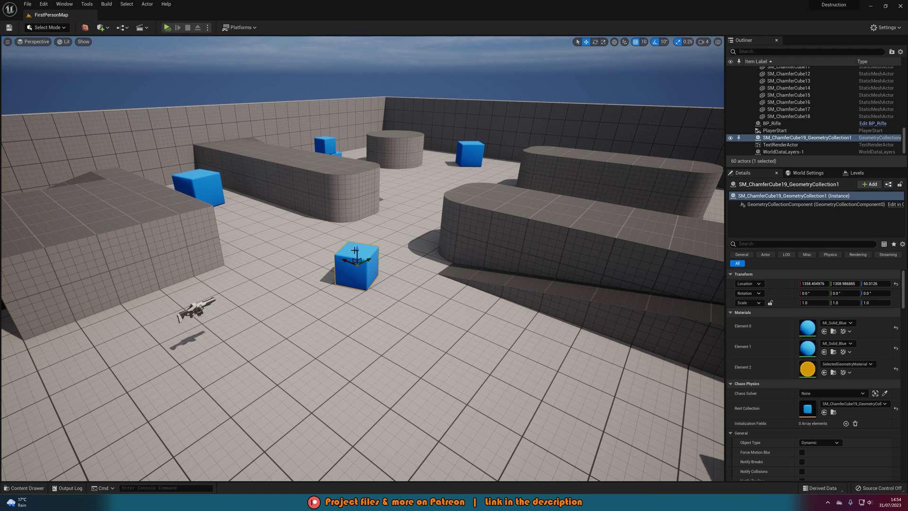
{"action": "left_click_drag", "start_coordinate": [359, 239], "coordinate": [360, 72]}
Simulate the level to watch the fractured cube drop and break, and stop the simulation.
{"action": "left_click", "coordinate": [167, 28]}
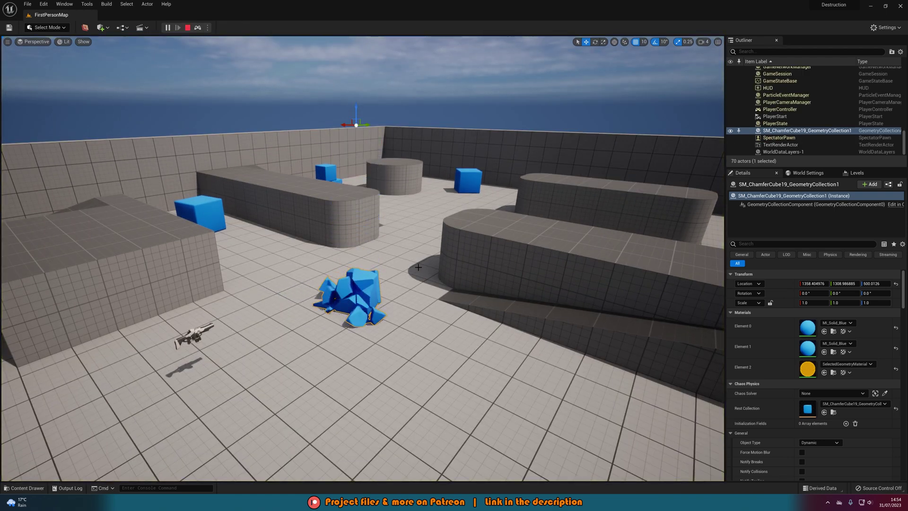
{"action": "left_click", "coordinate": [501, 219]}
{"action": "key", "text": "Escape"}
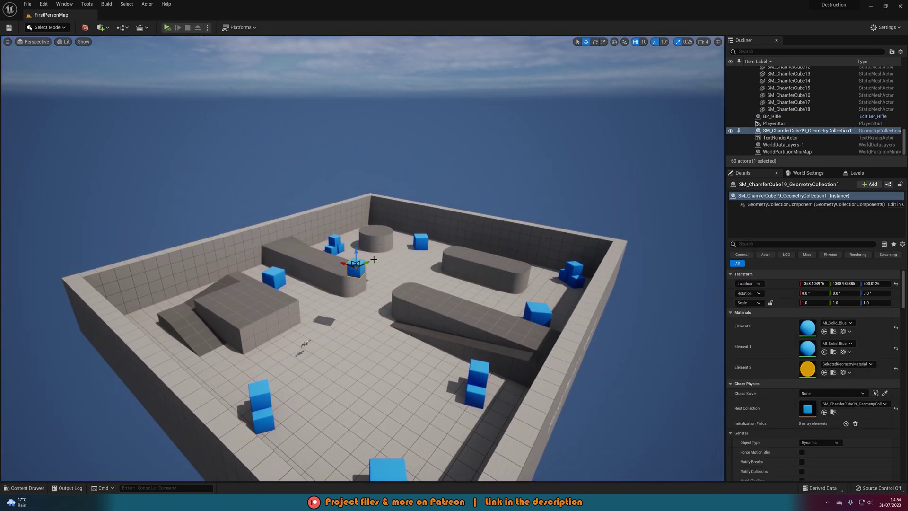
Raise the fractured cube to a Z location of about 1500 and simulate its drop with its mass overridden to 500 kg.
{"action": "left_click_drag", "start_coordinate": [356, 252], "coordinate": [355, 97]}
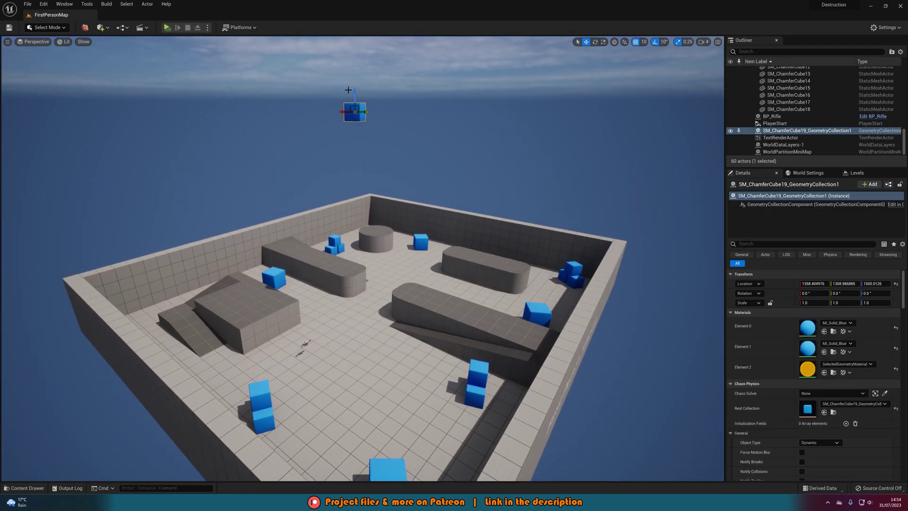
{"action": "left_click", "coordinate": [790, 244]}
{"action": "type", "text": "gr"}
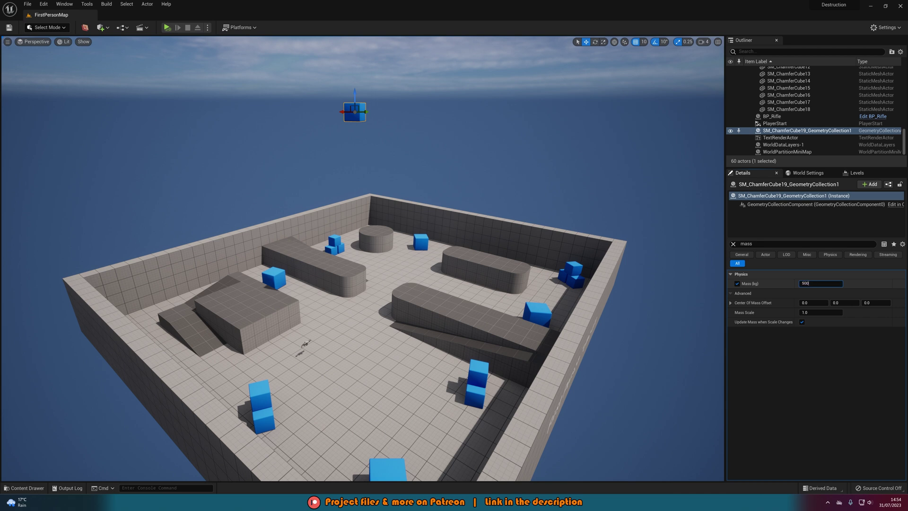
{"action": "left_click", "coordinate": [167, 28]}
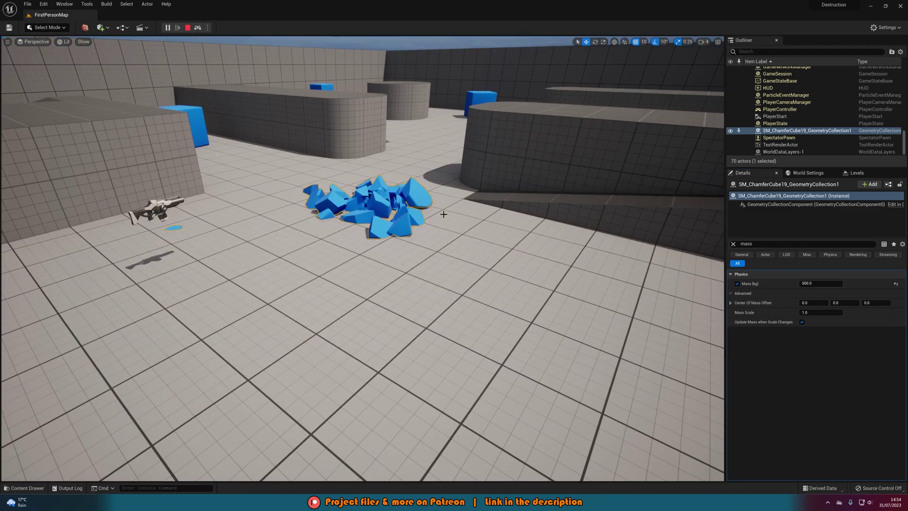
Stop the simulation and lower the fractured cube to just above the floor, at a Z location of about 70.
{"action": "key", "text": "Escape"}
{"action": "key", "text": "s"}
{"action": "right_click_drag", "start_coordinate": [444, 217], "coordinate": [449, 210]}
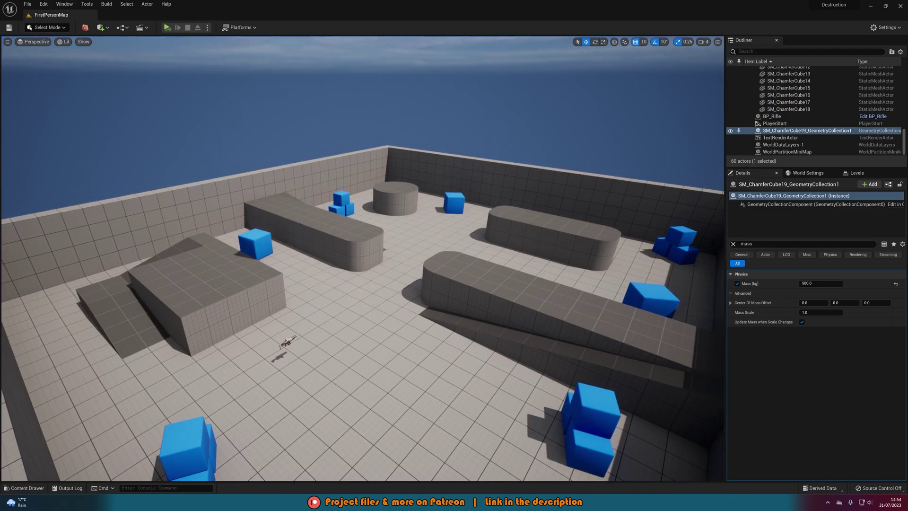
{"action": "left_click", "coordinate": [734, 245]}
{"action": "right_click_drag", "start_coordinate": [382, 115], "coordinate": [381, 109]}
{"action": "key", "text": "s"}
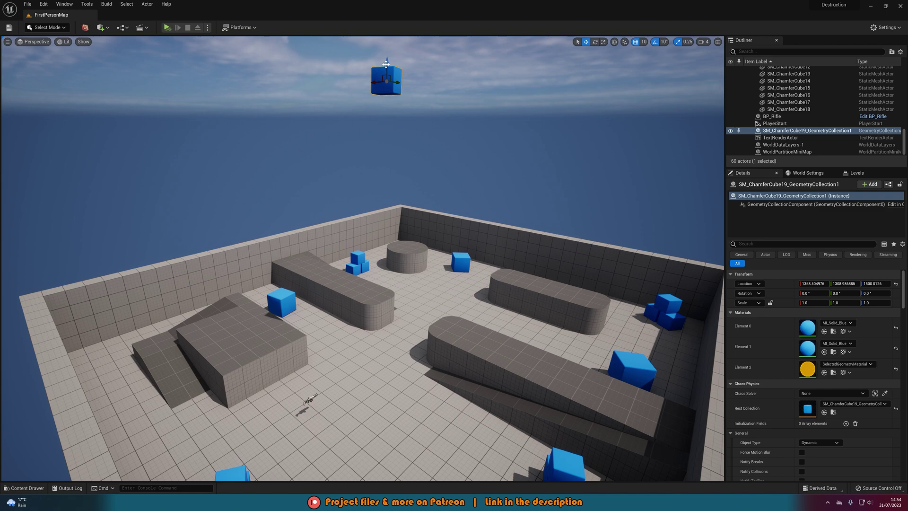
{"action": "left_click_drag", "start_coordinate": [386, 64], "coordinate": [398, 367]}
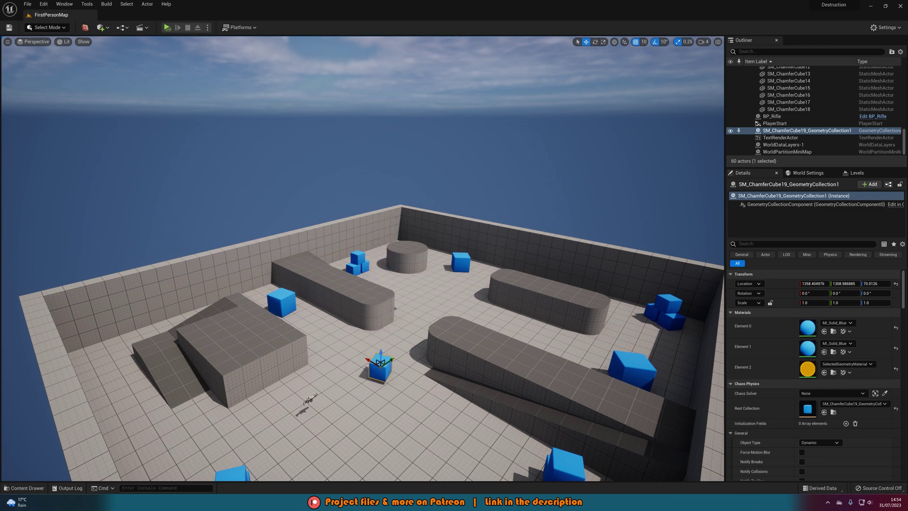
Simulate the level to watch the fractured cube fall from just above the floor, and stop the simulation.
{"action": "key", "text": "w"}
{"action": "right_click_drag", "start_coordinate": [193, 96], "coordinate": [193, 96]}
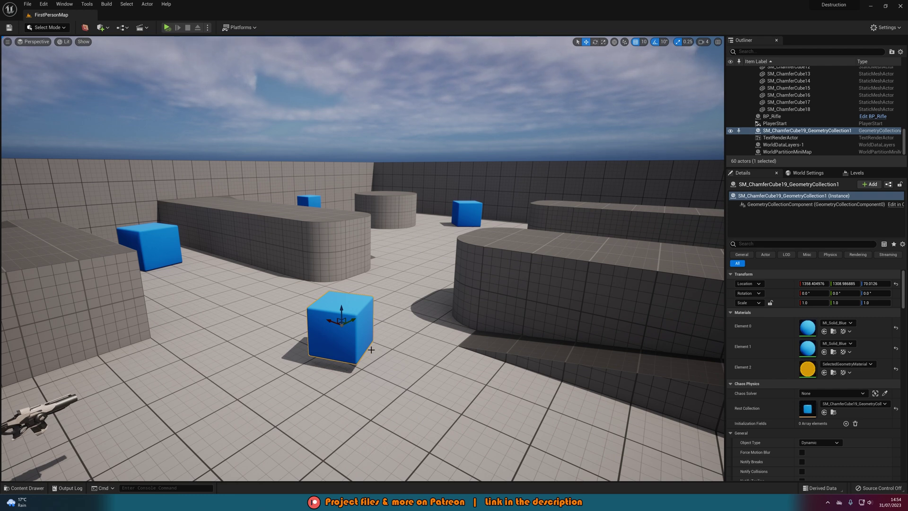
{"action": "left_click", "coordinate": [167, 27]}
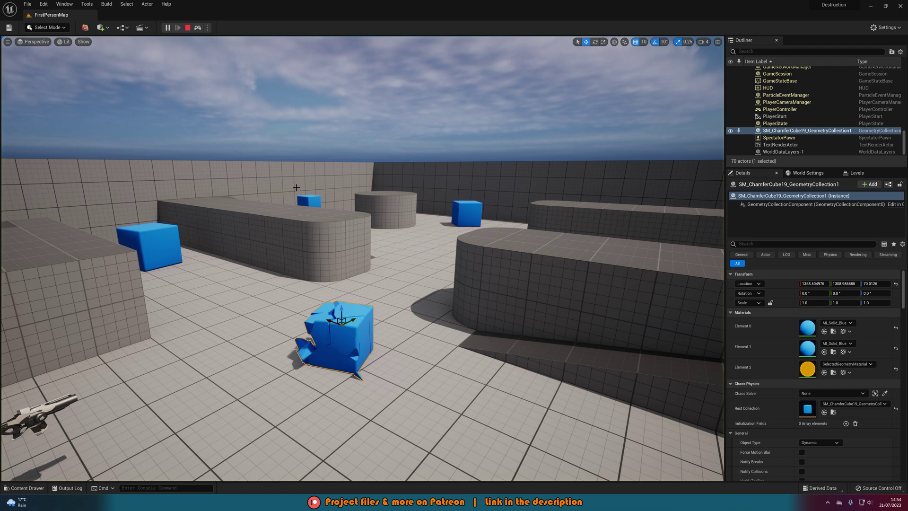
{"action": "key", "text": "Escape"}
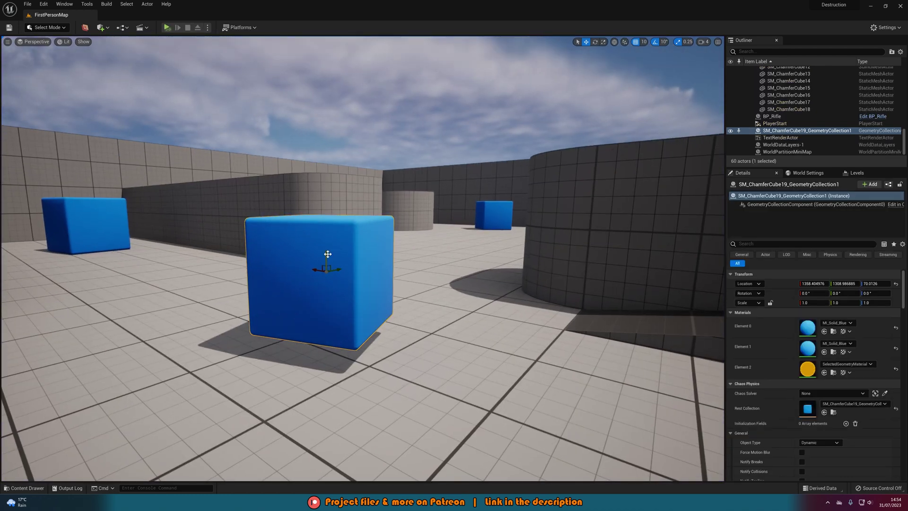
Lower the fractured cube to a Z location of about 50 and simulate the level to check whether it stays intact.
{"action": "left_click_drag", "start_coordinate": [325, 258], "coordinate": [328, 276]}
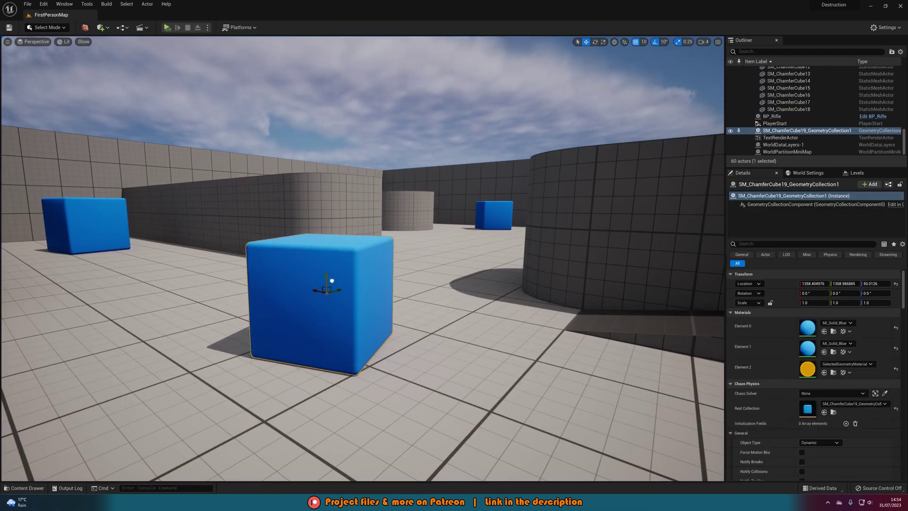
{"action": "left_click", "coordinate": [168, 26]}
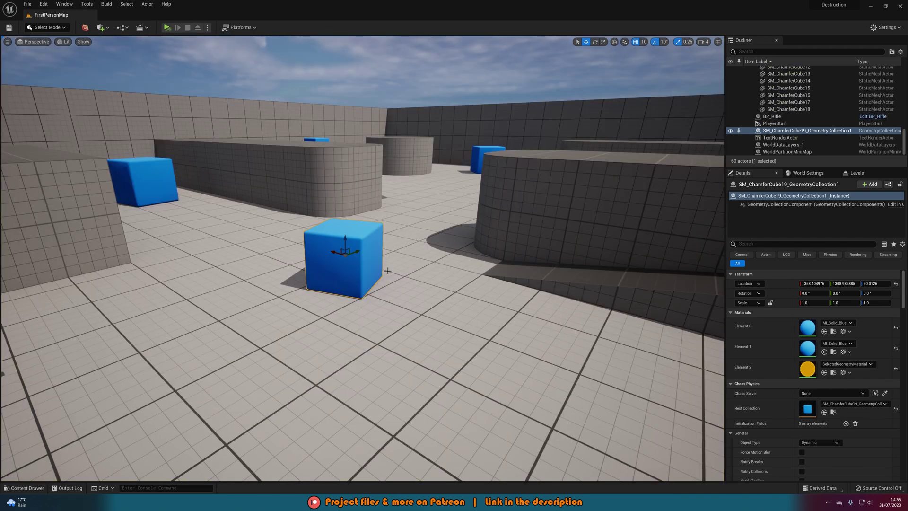
Open the BP_FirstPersonProjectile blueprint, set its Sphere component's collision preset to BlockAll, and compile it.
{"action": "key", "text": "ctrl+space"}
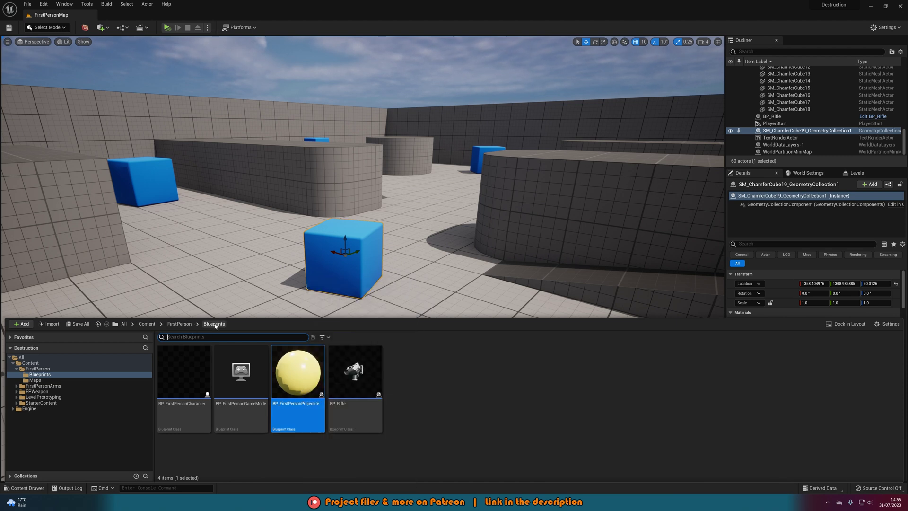
{"action": "double_click", "coordinate": [292, 378]}
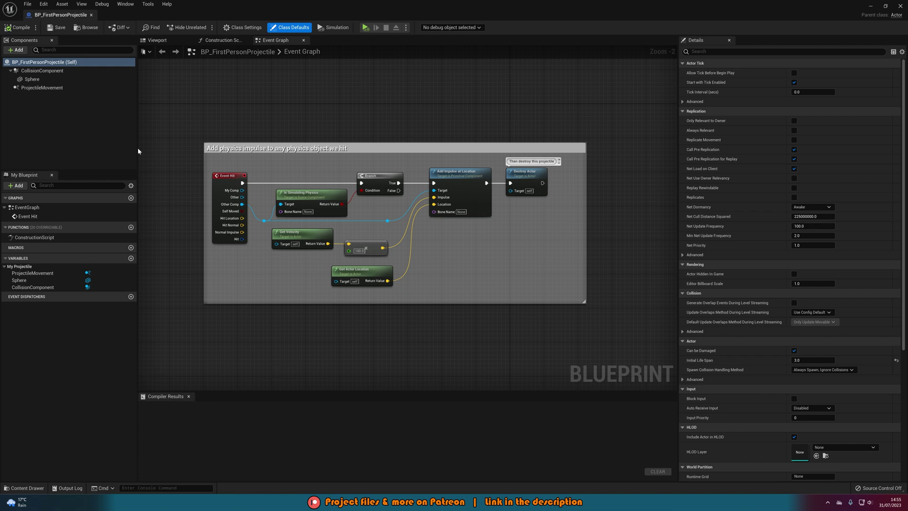
{"action": "left_click", "coordinate": [97, 87]}
{"action": "left_click", "coordinate": [97, 80]}
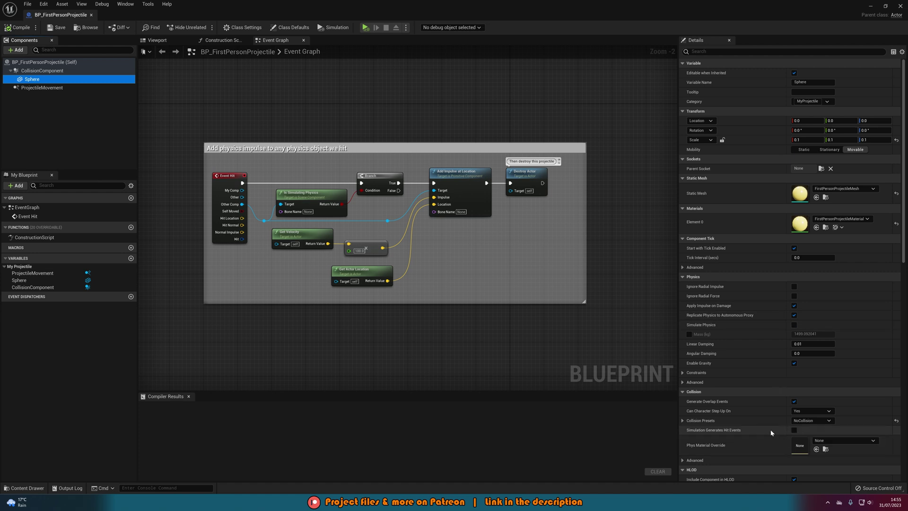
{"action": "left_click", "coordinate": [804, 421]}
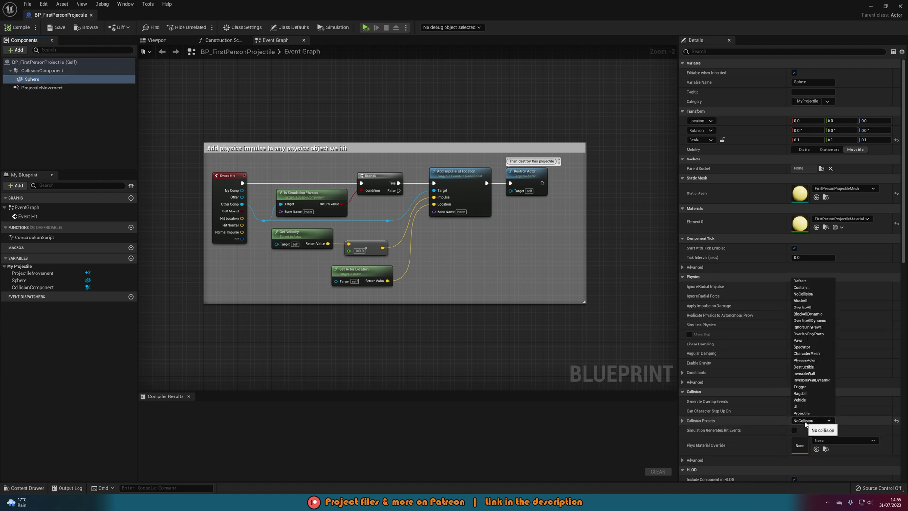
{"action": "left_click", "coordinate": [810, 301]}
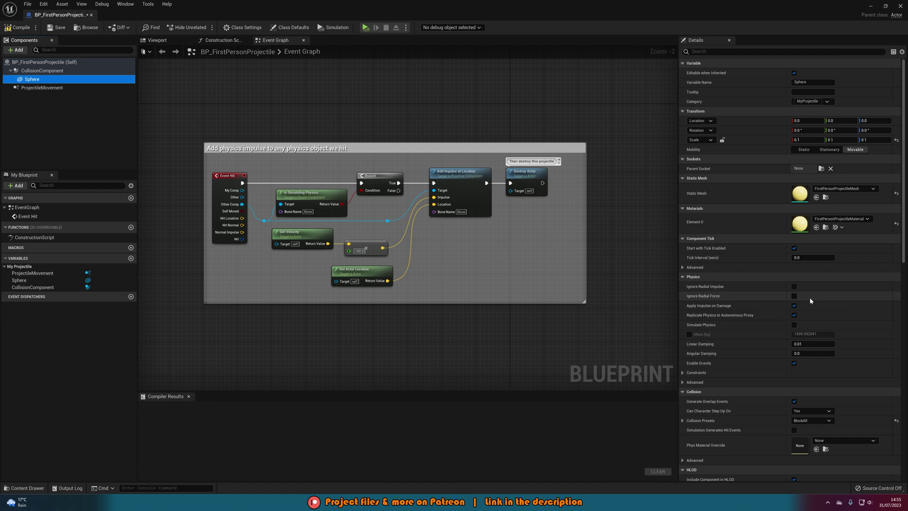
{"action": "left_click", "coordinate": [37, 31]}
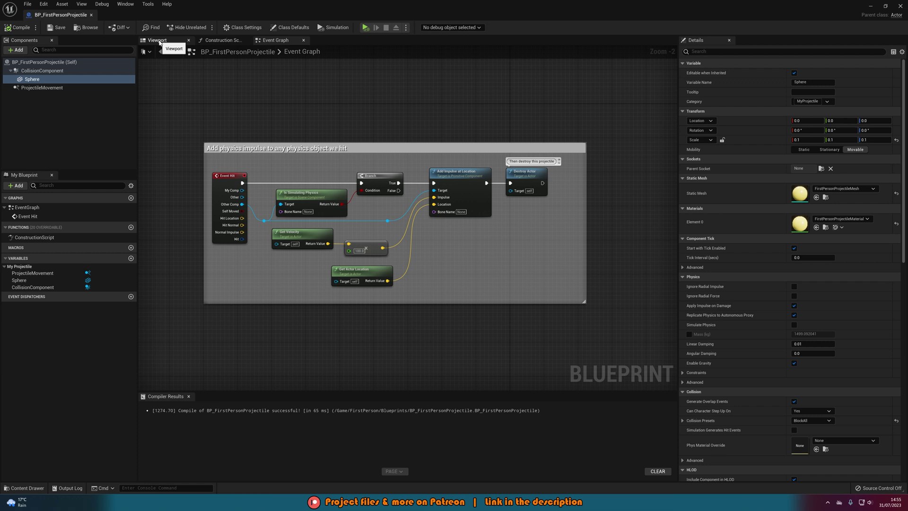
Playtest the level in a separate maximized window, approach the fractured cube with the rifle, and stop playing.
{"action": "left_click", "coordinate": [885, 6]}
{"action": "left_click", "coordinate": [612, 3]}
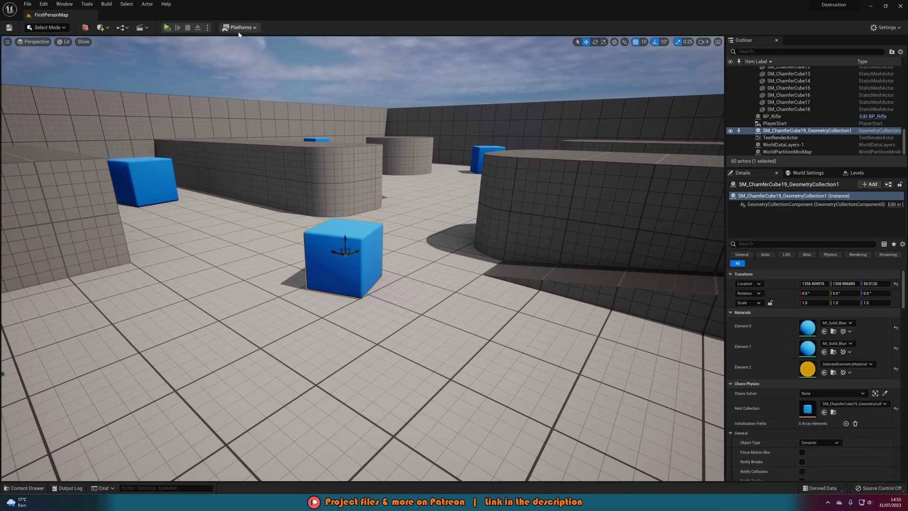
{"action": "left_click", "coordinate": [207, 28]}
{"action": "left_click", "coordinate": [253, 62]}
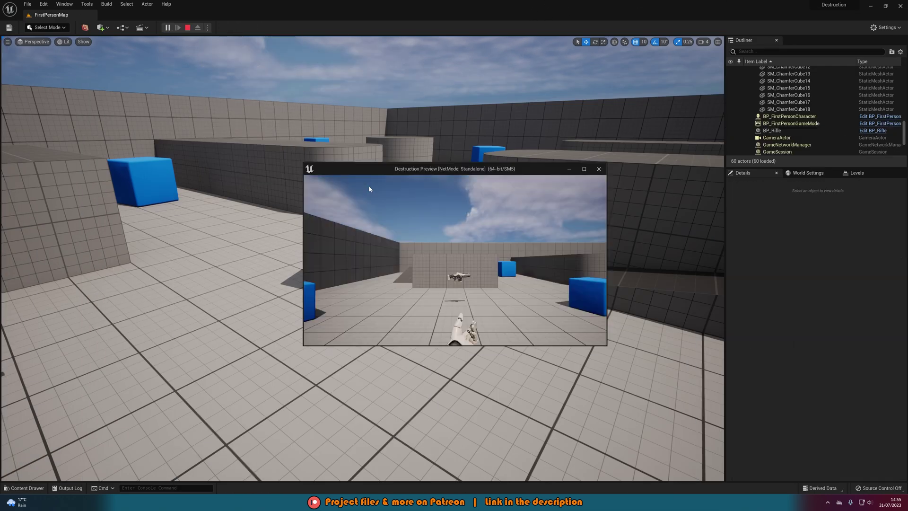
{"action": "double_click", "coordinate": [478, 171]}
{"action": "left_click", "coordinate": [478, 173]}
{"action": "key", "text": "w"}
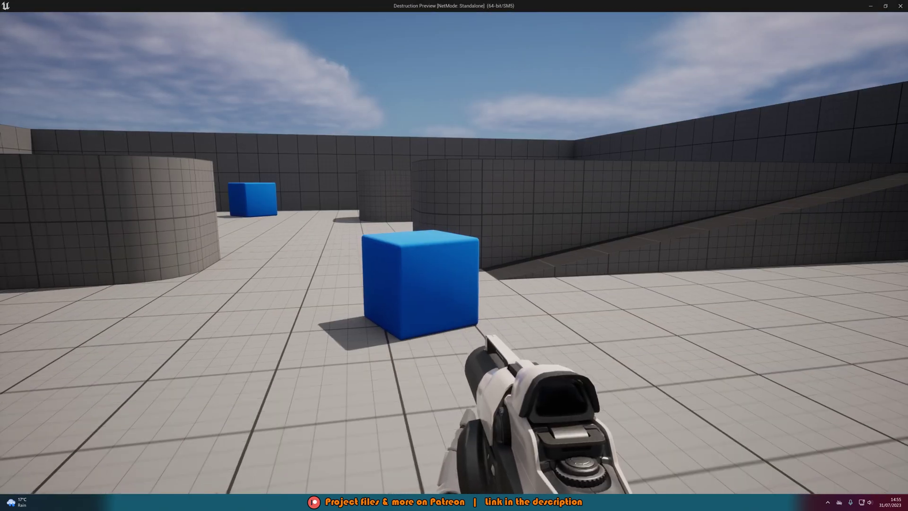
{"action": "key", "text": "s"}
{"action": "key", "text": "Escape"}
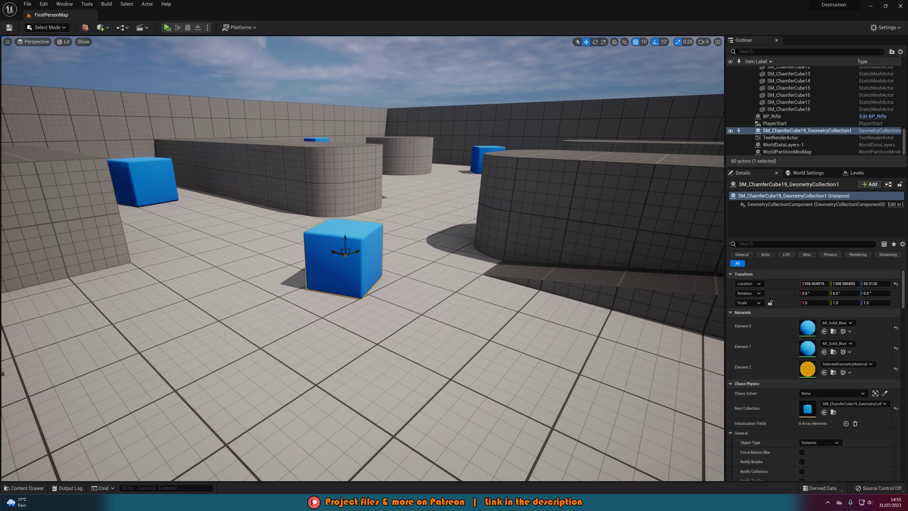
Return to the BP_FirstPersonProjectile blueprint and enable the mass override on its Sphere component.
{"action": "mouse_move", "coordinate": [598, 502]}
{"action": "left_click", "coordinate": [639, 457]}
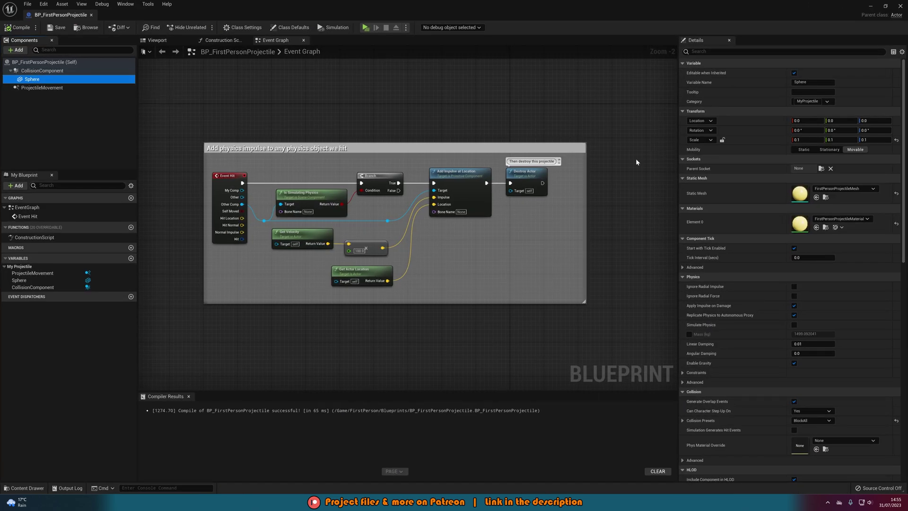
{"action": "left_click", "coordinate": [709, 52]}
{"action": "type", "text": "mas"}
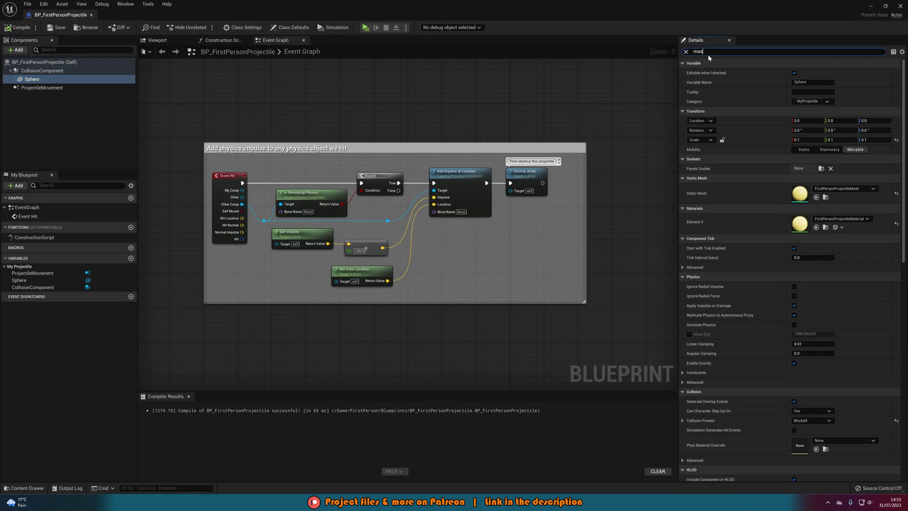
{"action": "type", "text": "s"}
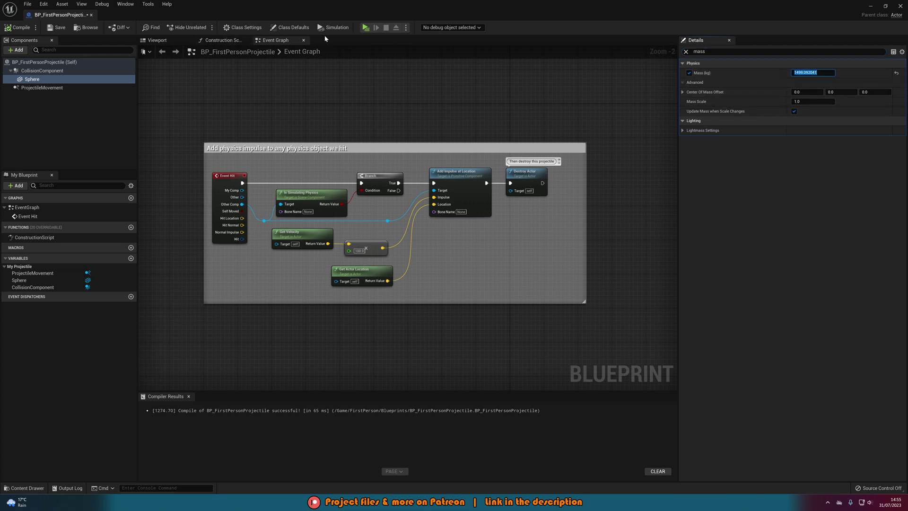
Playtest the level with the projectile's mass override enabled.
{"action": "left_click", "coordinate": [366, 27]}
{"action": "left_click", "coordinate": [519, 212]}
{"action": "key", "text": "w"}
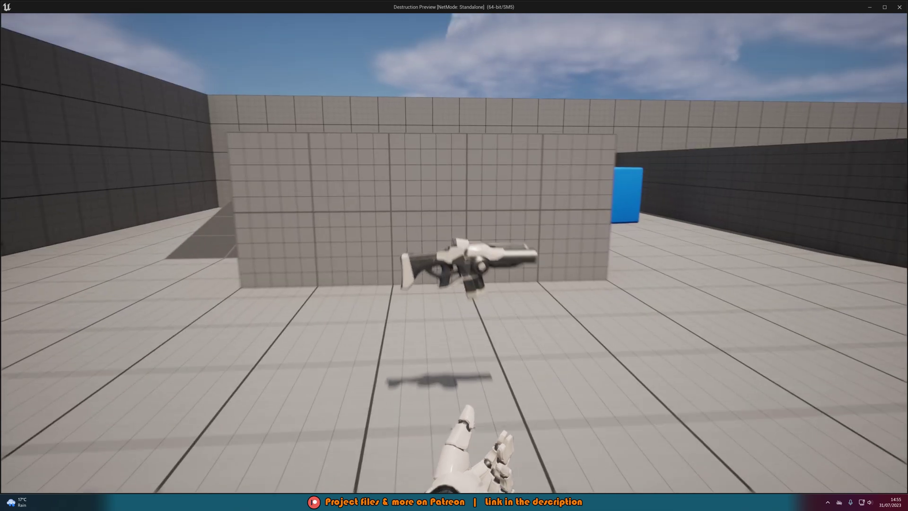
Playtest the projectile with its Sphere's mass set to 10000 kg, and remove the mass override.
{"action": "key", "text": "Escape"}
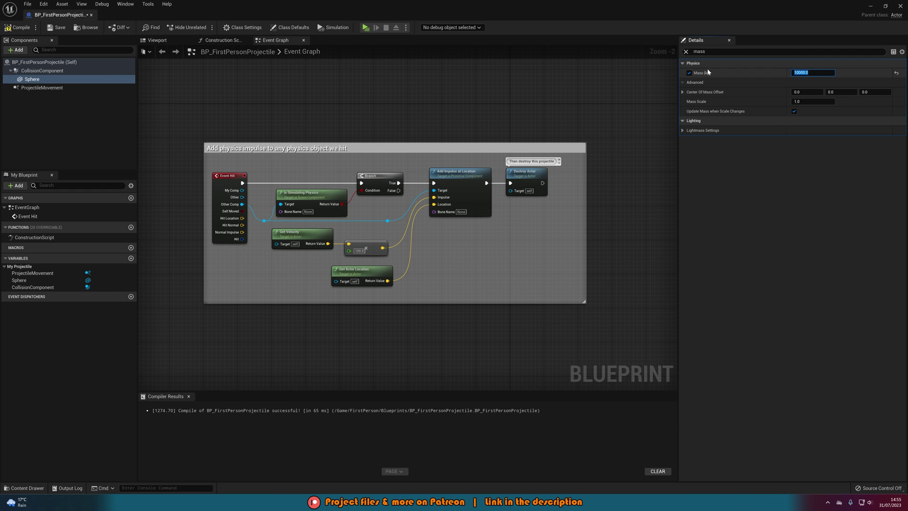
{"action": "left_click", "coordinate": [366, 27]}
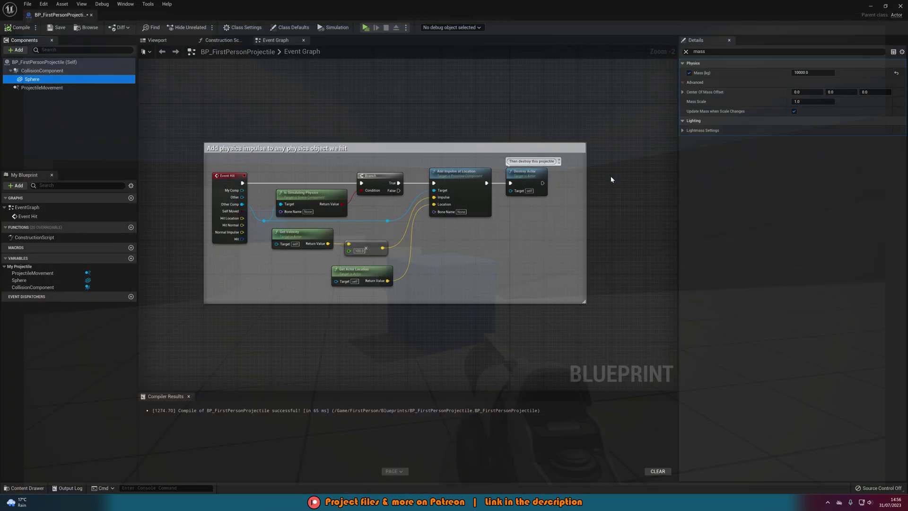
{"action": "left_click", "coordinate": [686, 51]}
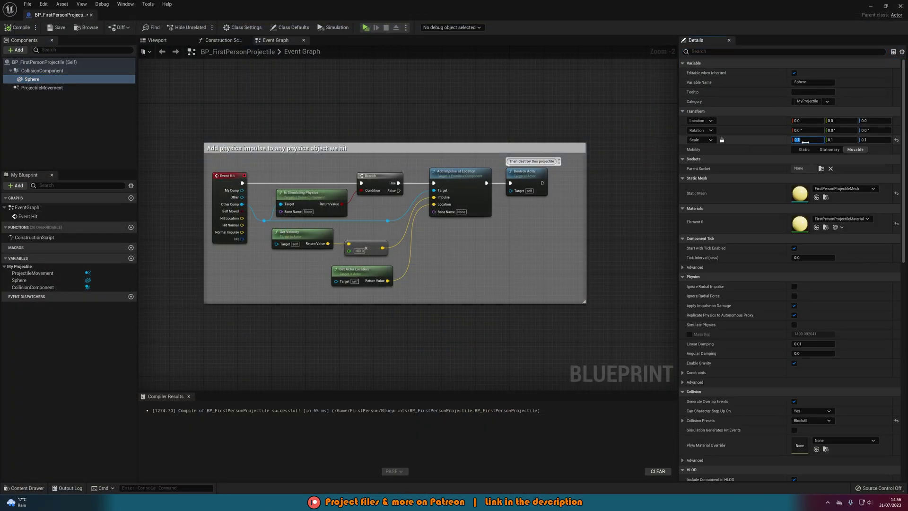
Set the projectile Sphere's scale to 1.0 on all axes and playtest shooting the fractured cube.
{"action": "left_click", "coordinate": [365, 28]}
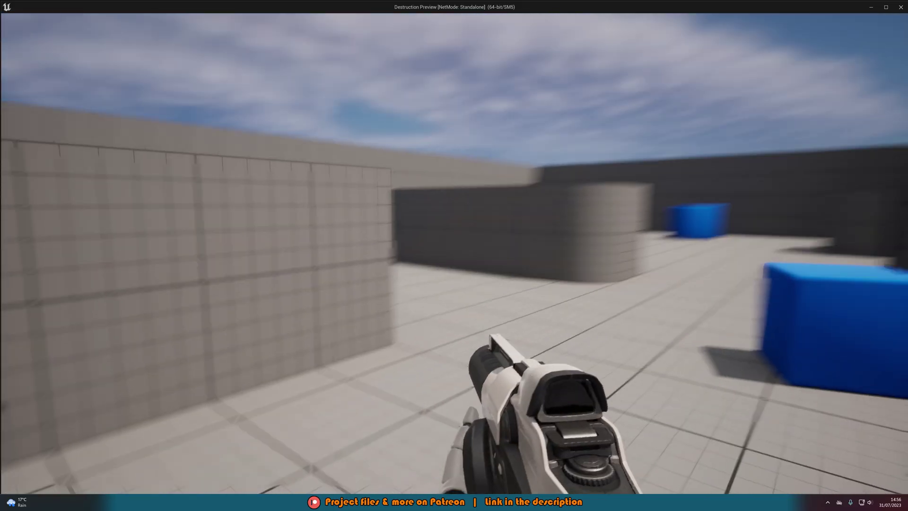
{"action": "left_click", "coordinate": [454, 255]}
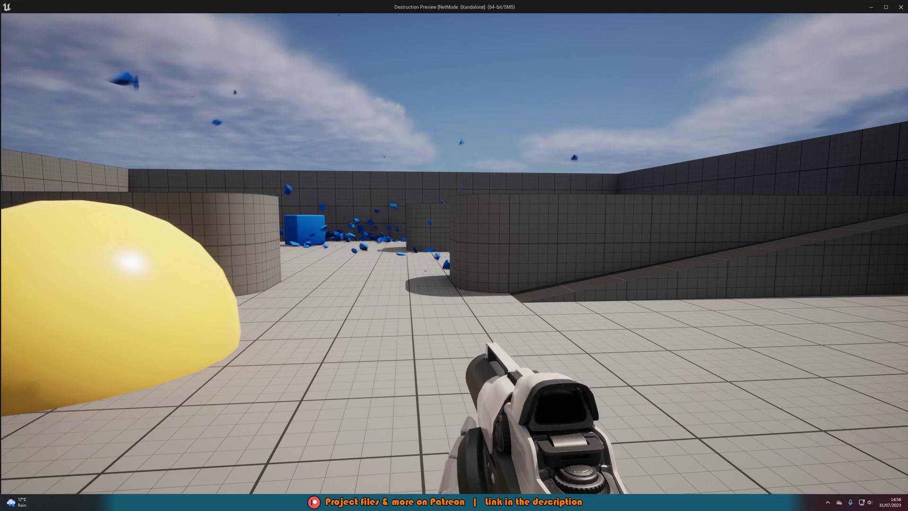
{"action": "key", "text": "Escape"}
Reduce the projectile Sphere's scale to 0.2 on all axes and playtest shooting the fractured cube again.
{"action": "left_click", "coordinate": [798, 140]}
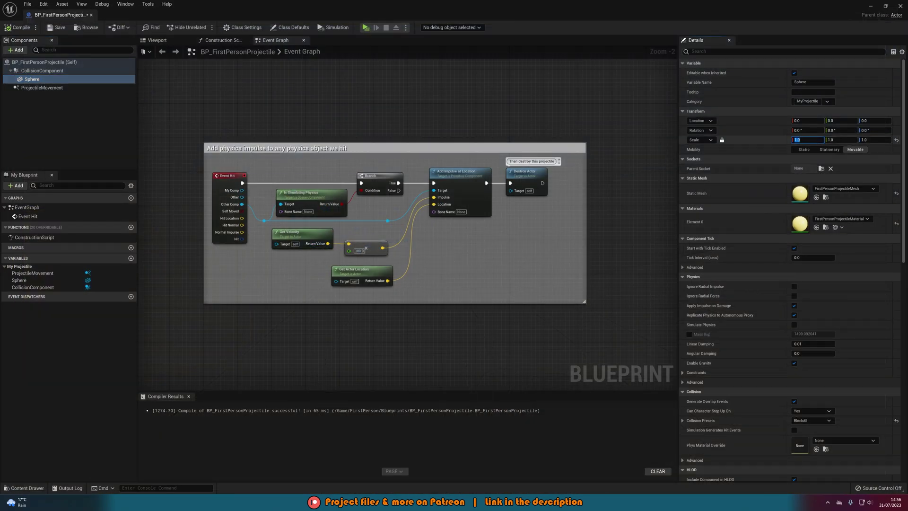
{"action": "left_click", "coordinate": [365, 27]}
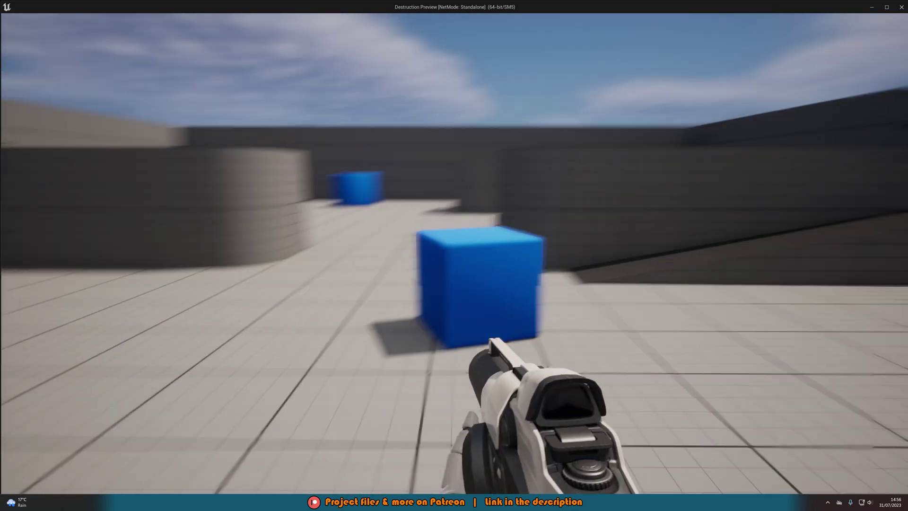
{"action": "left_click", "coordinate": [454, 256]}
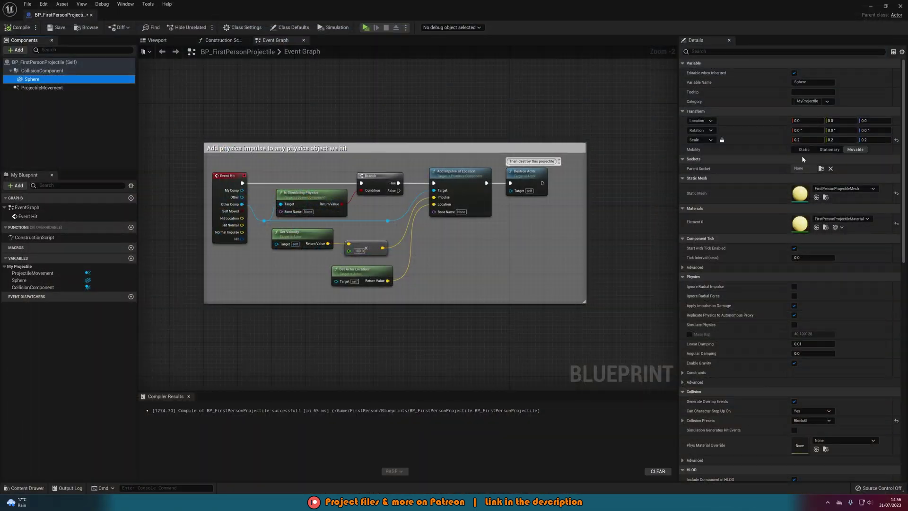
Set the projectile Sphere's scale to 0.15 on all axes, and save and close the blueprint.
{"action": "left_click", "coordinate": [804, 140]}
{"action": "left_click", "coordinate": [56, 28]}
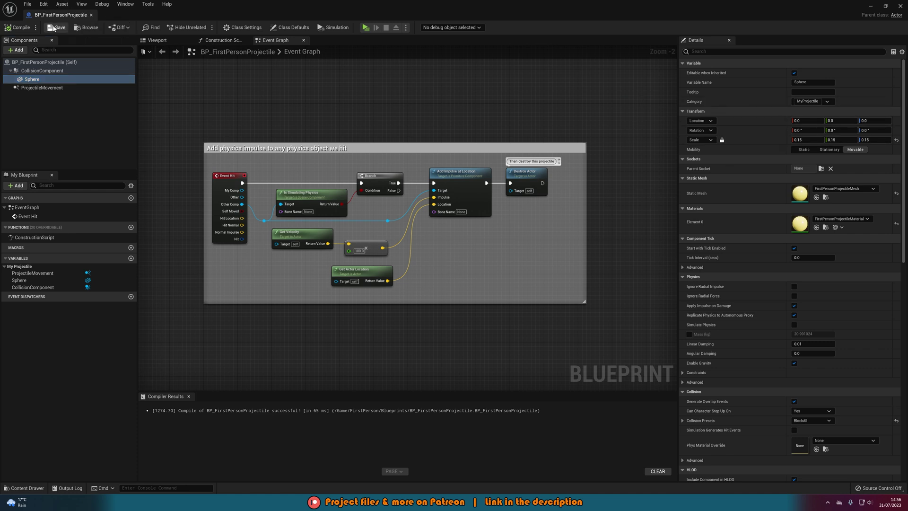
{"action": "left_click", "coordinate": [901, 7]}
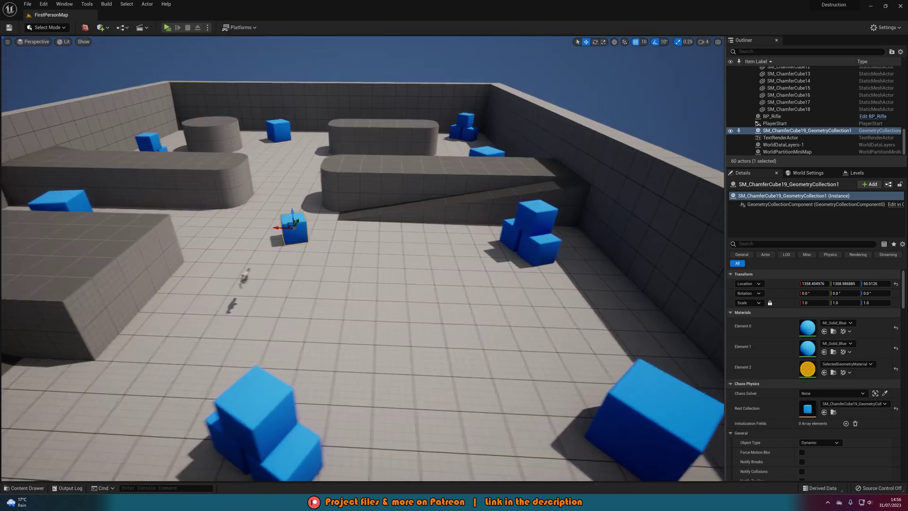
Duplicate a cube from the nearby stack and place the copy beside the fractured cube, at about X 908, Y 1309, Z 50.
{"action": "right_click_drag", "start_coordinate": [363, 258], "coordinate": [365, 227]}
{"action": "key", "text": "w"}
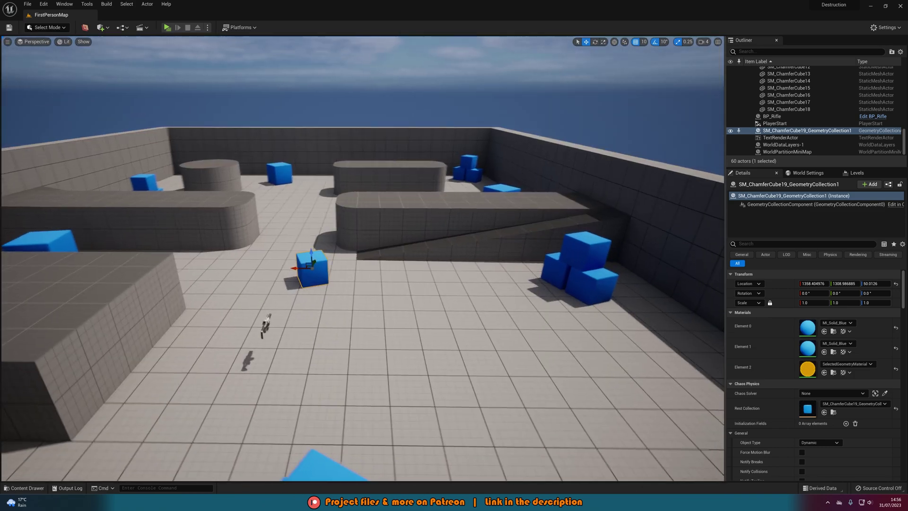
{"action": "key", "text": "w"}
{"action": "mouse_move", "coordinate": [652, 252]}
{"action": "right_mouse_down"}
{"action": "mouse_move", "coordinate": [651, 267]}
{"action": "mouse_move", "coordinate": [639, 260]}
{"action": "mouse_move", "coordinate": [651, 253]}
{"action": "right_mouse_up"}
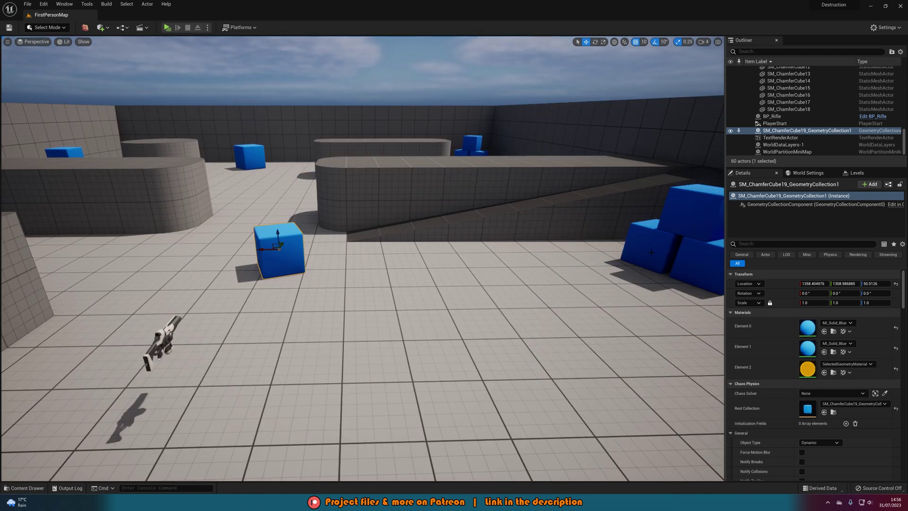
{"action": "left_click", "coordinate": [652, 252]}
{"action": "left_click_drag", "start_coordinate": [647, 248], "coordinate": [457, 248], "text": "alt"}
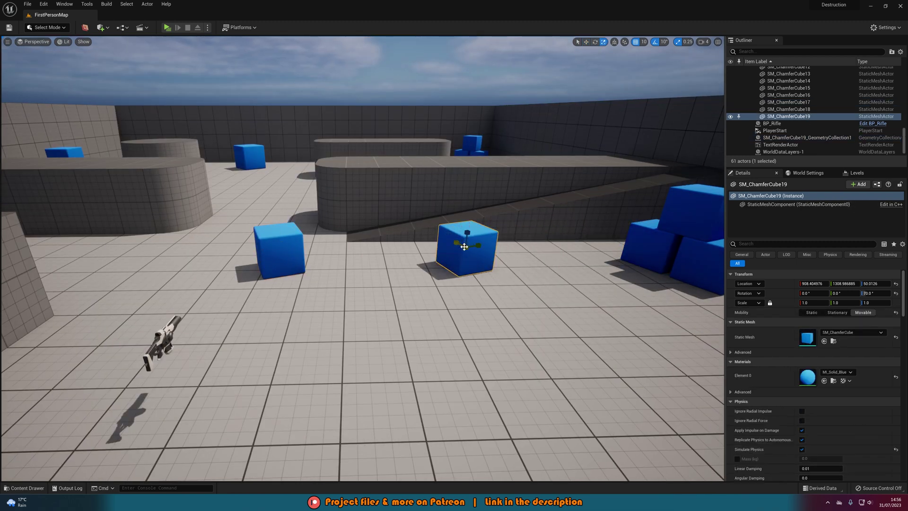
Undo the last scale change on the duplicated cube and raise the cube to about Z 610 above the floor.
{"action": "key", "text": "ctrl+z"}
{"action": "key", "text": "ctrl+z"}
{"action": "key", "text": "ctrl+z"}
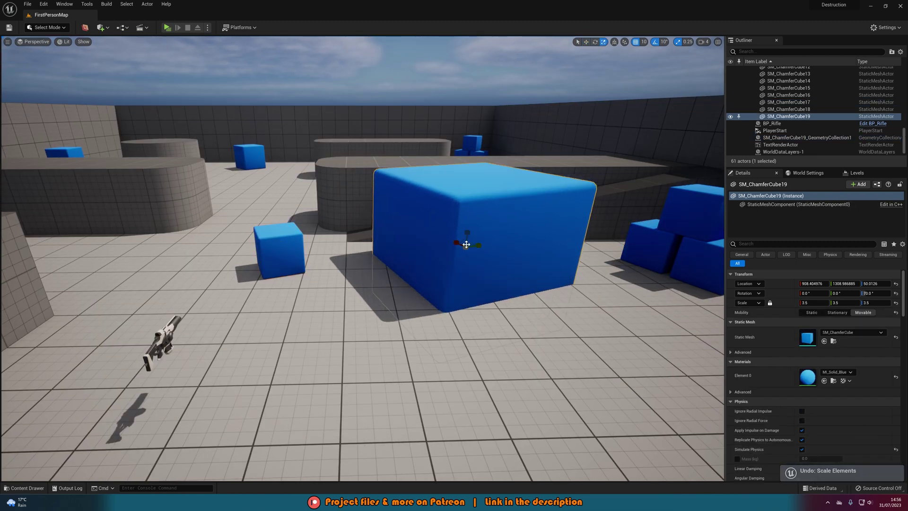
{"action": "left_click_drag", "start_coordinate": [468, 226], "coordinate": [486, 59]}
{"action": "key", "text": "s"}
{"action": "right_click_drag", "start_coordinate": [503, 59], "coordinate": [520, 85]}
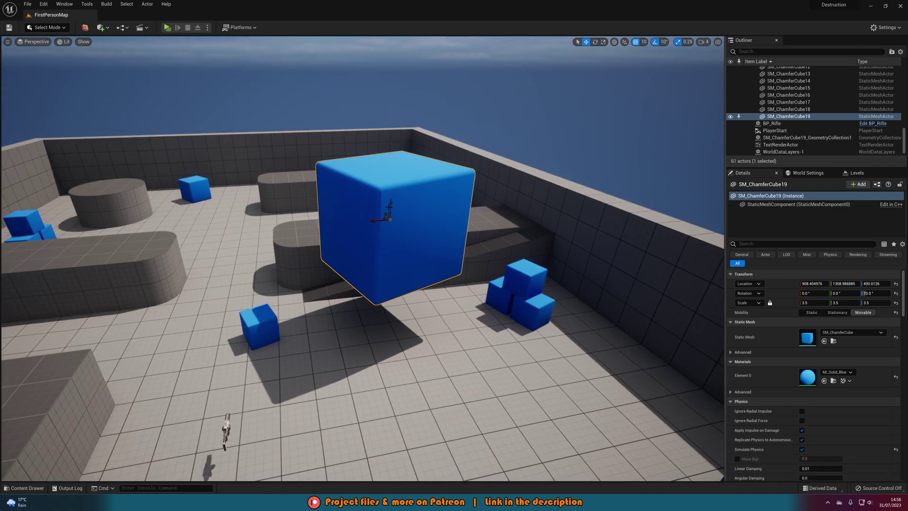
{"action": "left_click_drag", "start_coordinate": [389, 198], "coordinate": [394, 130]}
In Fracture mode, create a new geometry collection from the large raised cube in the Content folder.
{"action": "left_click", "coordinate": [46, 27]}
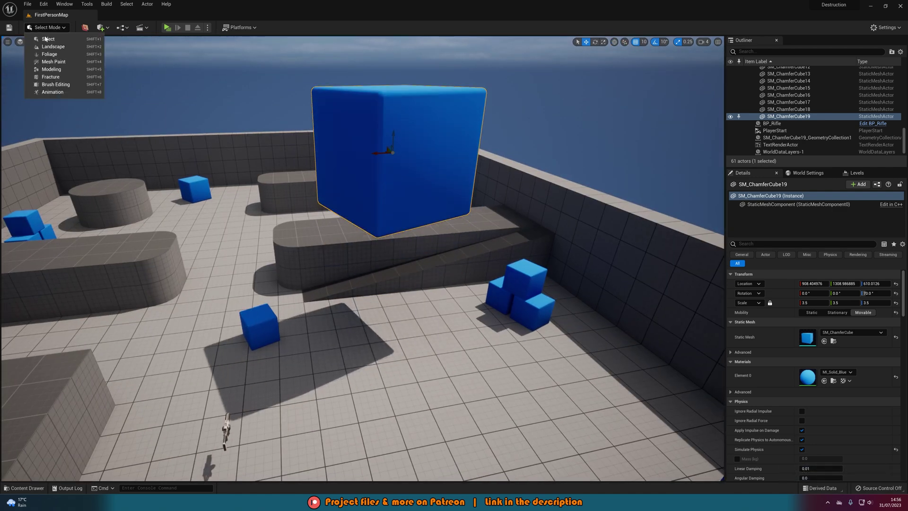
{"action": "left_click", "coordinate": [44, 76]}
{"action": "left_click", "coordinate": [13, 55]}
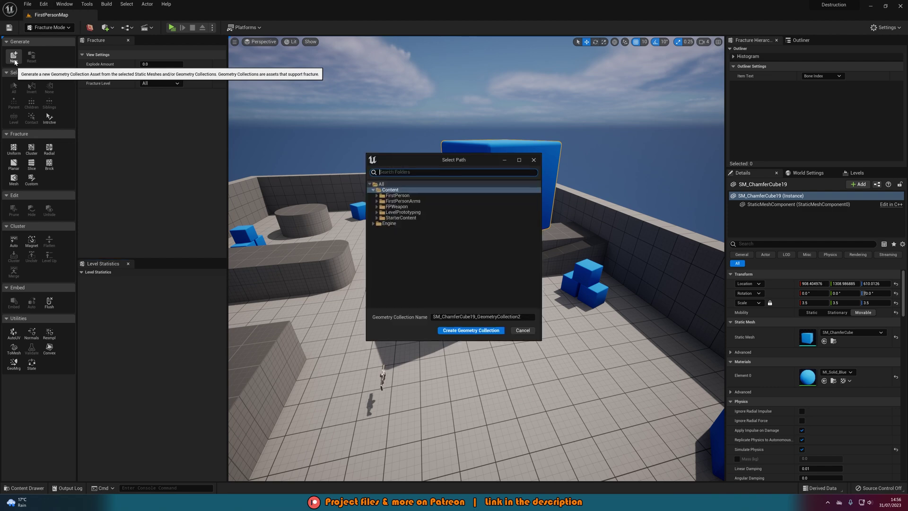
{"action": "left_click", "coordinate": [471, 332]}
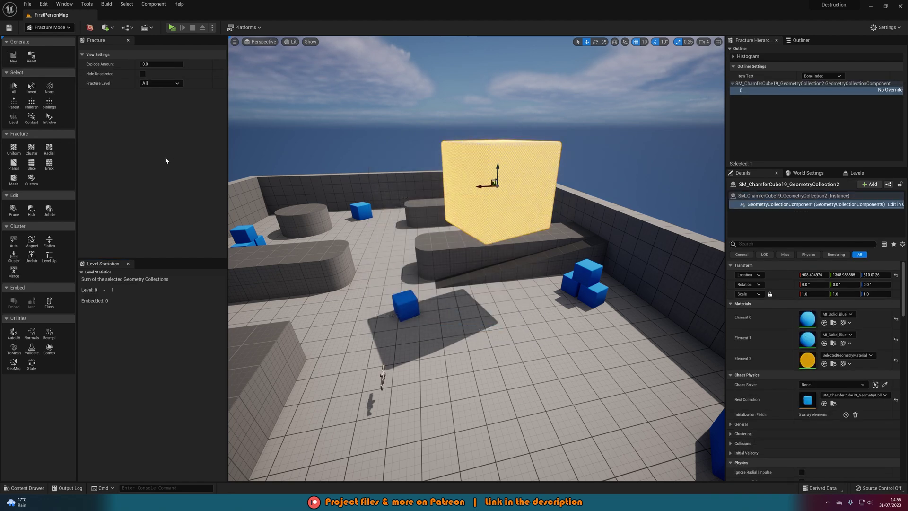
Apply a Cluster fracture twice to the large cube's geometry collection, keeping the default cluster settings.
{"action": "left_click", "coordinate": [32, 149]}
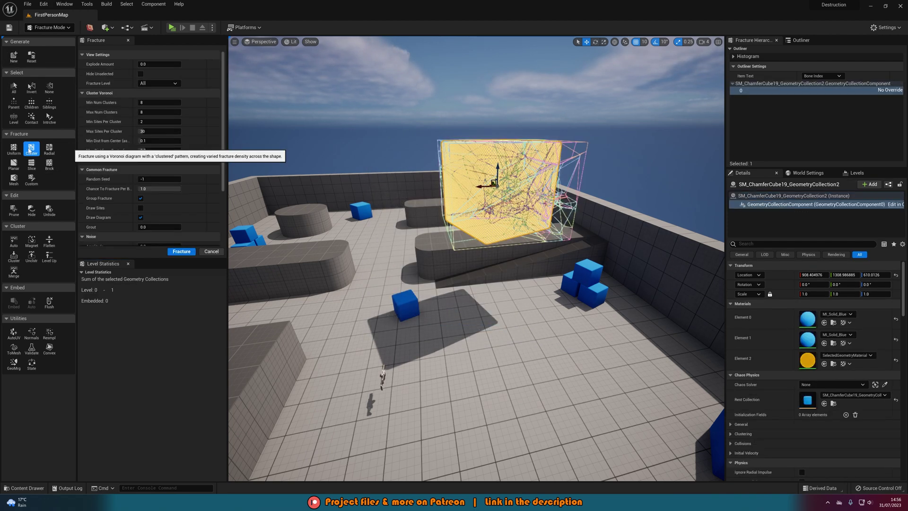
{"action": "left_click", "coordinate": [180, 252]}
{"action": "left_click", "coordinate": [192, 253]}
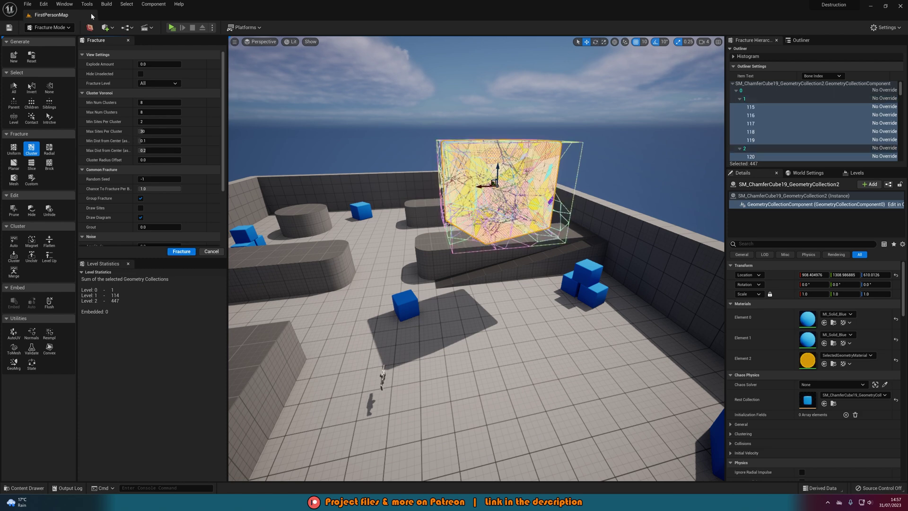
Return to Select mode and turn off Show Bone Colors for the large cube's geometry collection.
{"action": "left_click", "coordinate": [49, 27]}
{"action": "left_click", "coordinate": [47, 39]}
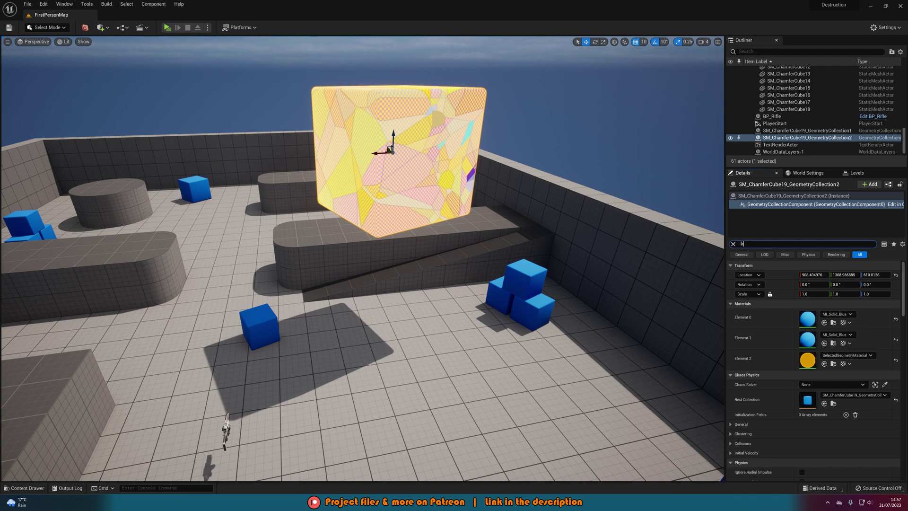
{"action": "left_click", "coordinate": [801, 284]}
Run the level in Simulate mode to watch the large fractured cube fall, inspect the debris, and stop the simulation.
{"action": "left_click", "coordinate": [208, 28]}
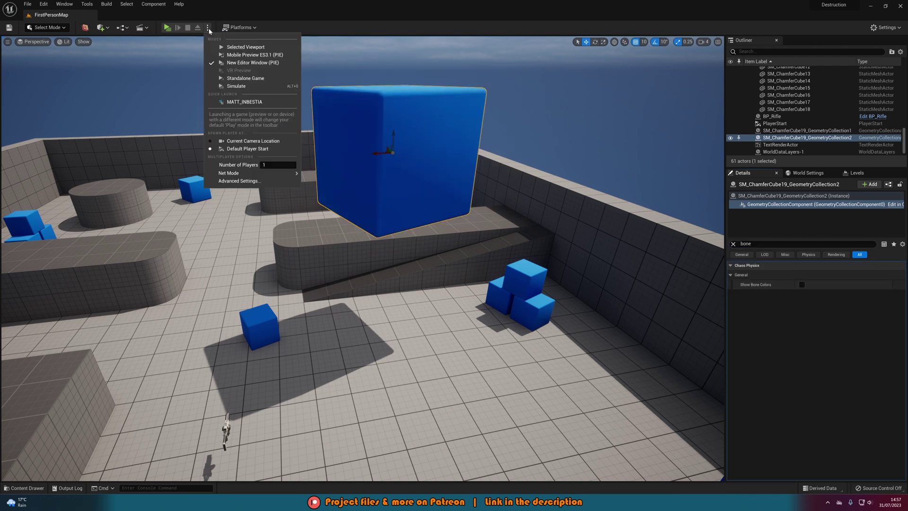
{"action": "left_click", "coordinate": [235, 87]}
{"action": "right_click_drag", "start_coordinate": [487, 211], "coordinate": [466, 201]}
{"action": "key", "text": "w"}
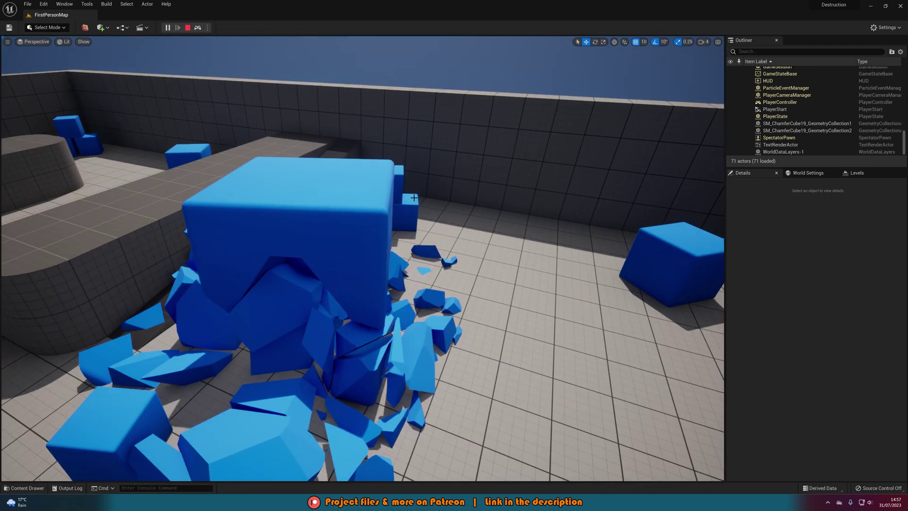
{"action": "key", "text": "Escape"}
Rotate the large raised geometry collection so that it is tilted onto a corner.
{"action": "right_click_drag", "start_coordinate": [389, 186], "coordinate": [390, 187]}
{"action": "key", "text": "s"}
{"action": "key", "text": "e"}
{"action": "left_click_drag", "start_coordinate": [379, 226], "coordinate": [398, 254]}
Simulate the tilted cube's fall, inspect how it breaks on the floor, and stop the simulation.
{"action": "left_click", "coordinate": [167, 27]}
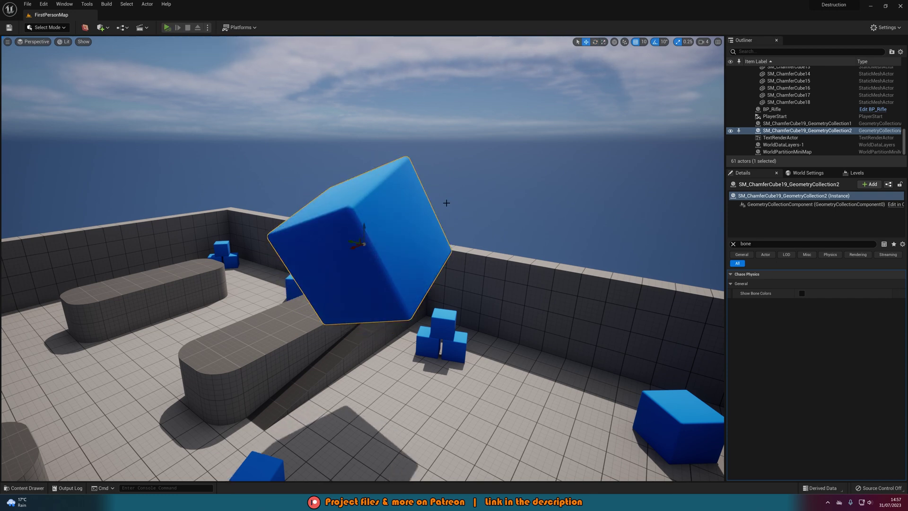
{"action": "right_click_drag", "start_coordinate": [445, 203], "coordinate": [426, 203]}
{"action": "key", "text": "w"}
{"action": "key", "text": "s"}
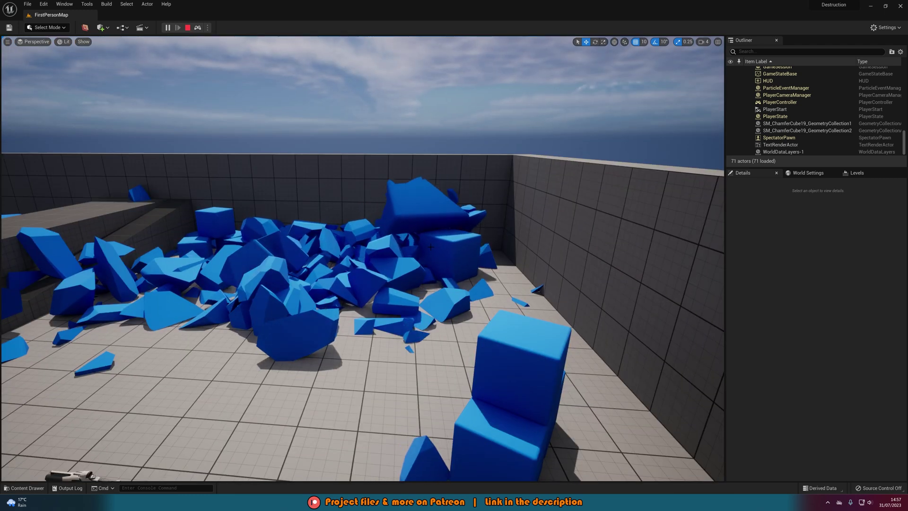
{"action": "key", "text": "Escape"}
Switch to Fracture mode and check the number of pieces per fracture level of the tilted cube.
{"action": "left_click", "coordinate": [48, 27]}
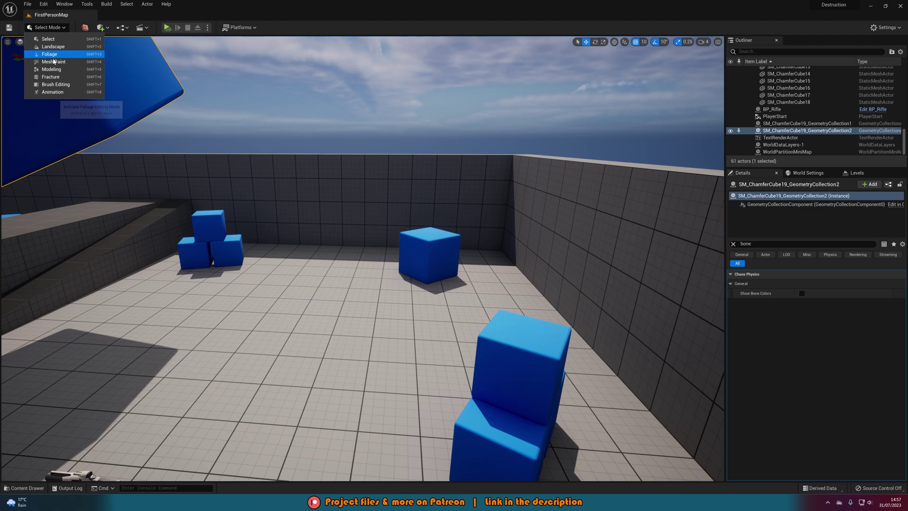
{"action": "left_click", "coordinate": [56, 75]}
{"action": "left_click", "coordinate": [49, 27]}
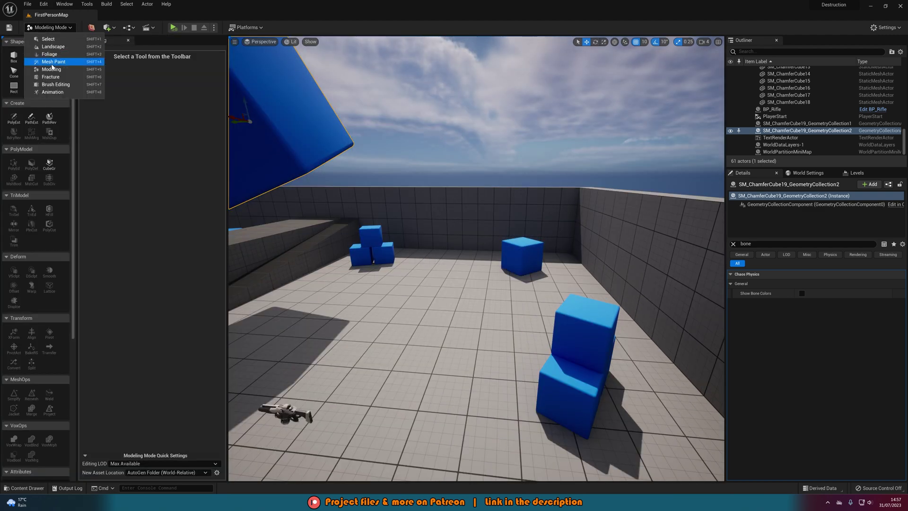
{"action": "left_click", "coordinate": [55, 80]}
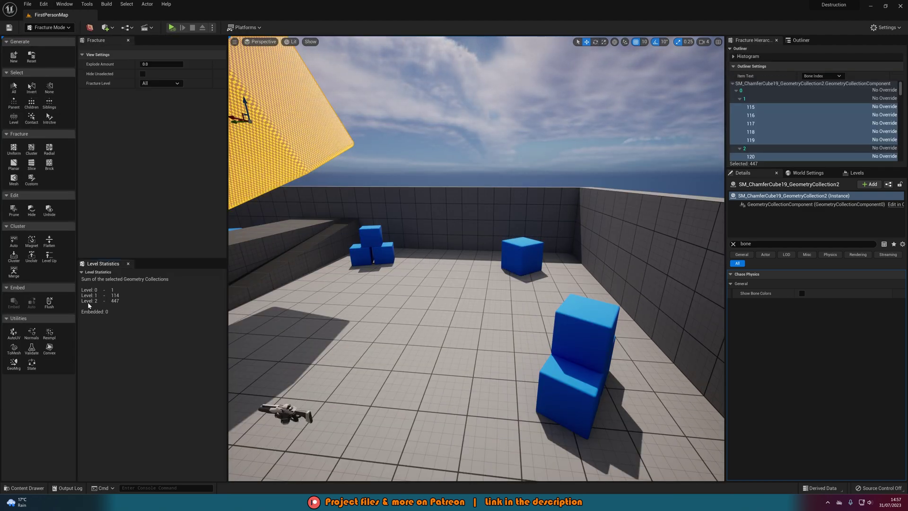
{"action": "key", "text": "f"}
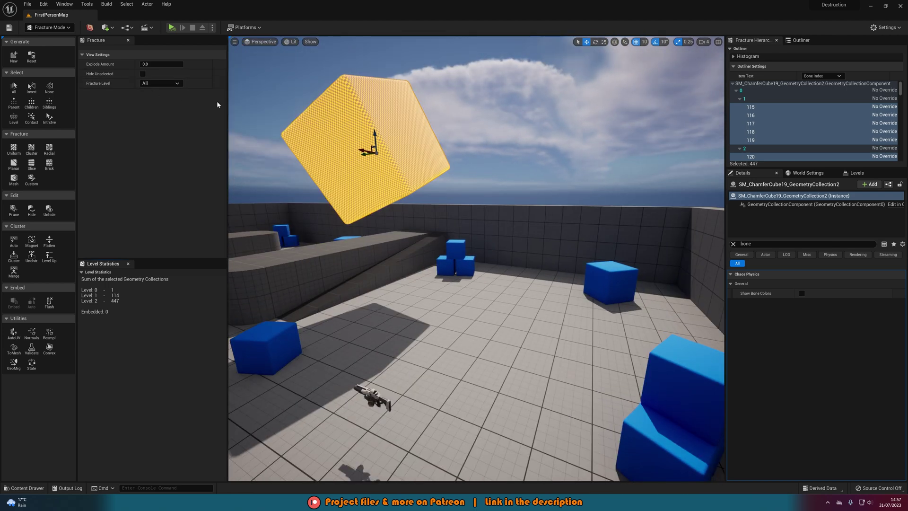
{"action": "right_click_drag", "start_coordinate": [409, 196], "coordinate": [421, 217]}
Return to Select mode and simulate the tilted cube's fall once more.
{"action": "left_click", "coordinate": [46, 28]}
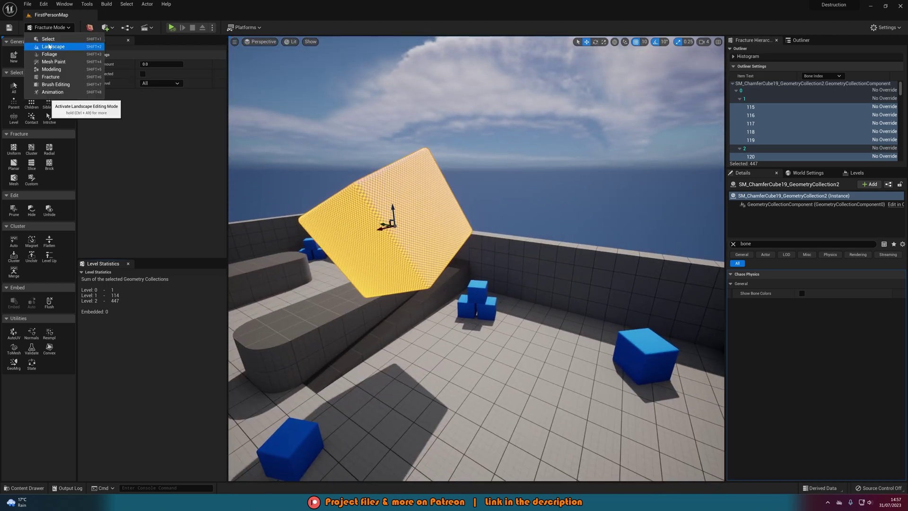
{"action": "left_click", "coordinate": [47, 37]}
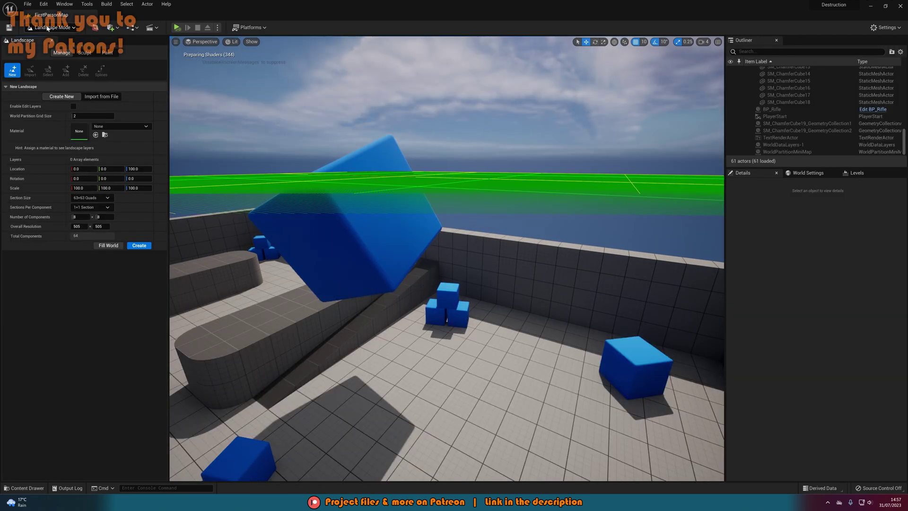
{"action": "left_click", "coordinate": [47, 29]}
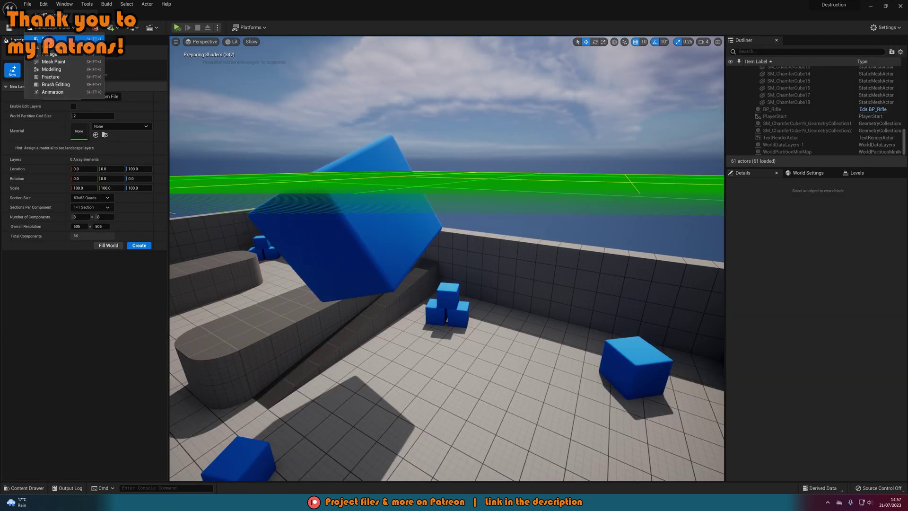
{"action": "left_click", "coordinate": [46, 38]}
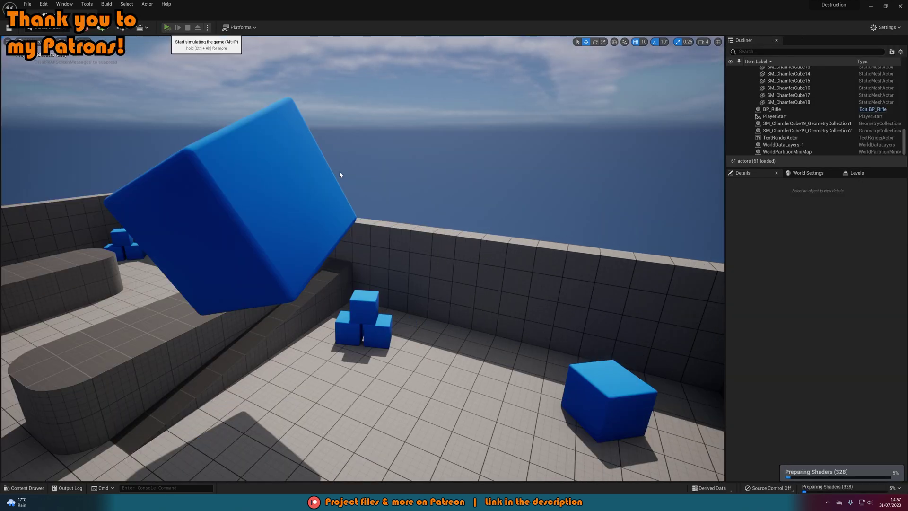
{"action": "left_click", "coordinate": [171, 27]}
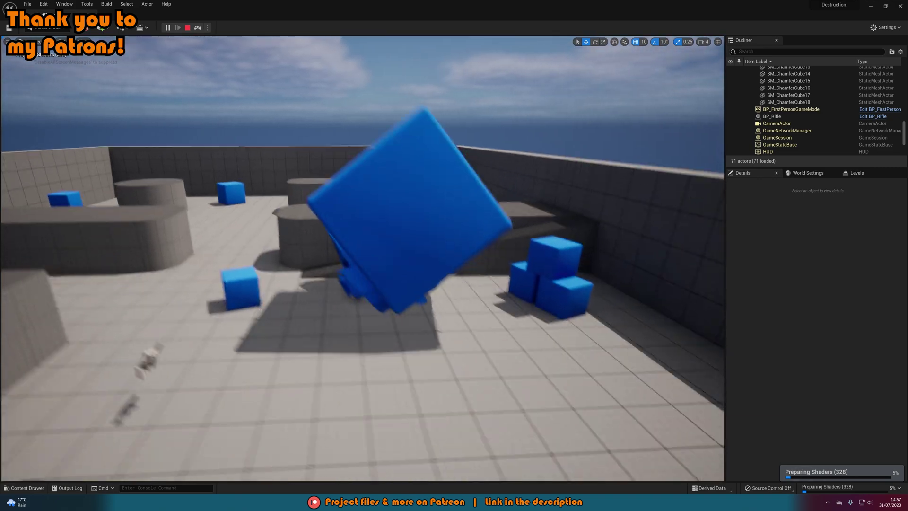